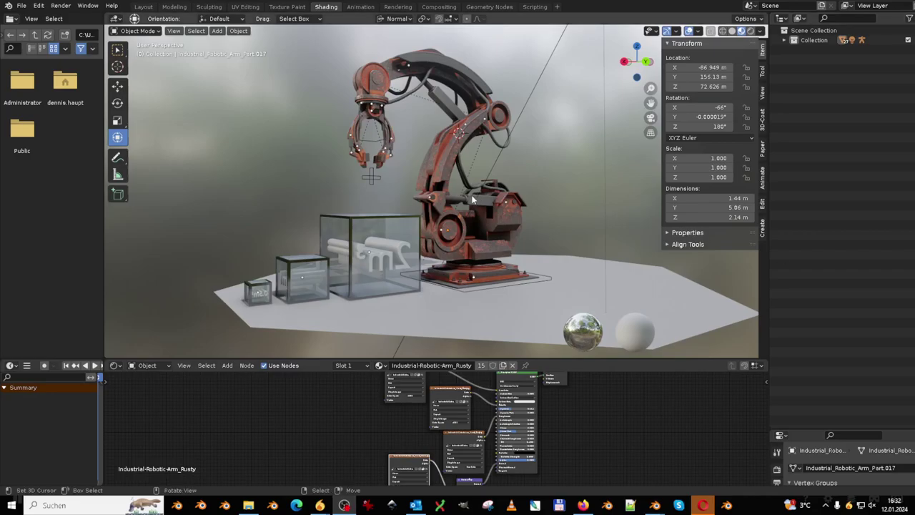
Orbit and zoom in toward the rusty robot arm's base.
{"action": "mouse_move", "coordinate": [472, 200]}
{"action": "middle_mouse_down"}
{"action": "mouse_move", "coordinate": [557, 191]}
{"action": "mouse_move", "coordinate": [447, 189]}
{"action": "mouse_move", "coordinate": [474, 246]}
{"action": "mouse_move", "coordinate": [551, 147]}
{"action": "mouse_move", "coordinate": [414, 184]}
{"action": "mouse_move", "coordinate": [351, 164]}
{"action": "mouse_move", "coordinate": [415, 143]}
{"action": "mouse_move", "coordinate": [362, 143]}
{"action": "mouse_move", "coordinate": [361, 162]}
{"action": "middle_mouse_up"}
{"action": "scroll", "coordinate": [475, 246], "scroll_direction": "up", "scroll_amount": 2}
{"action": "scroll", "coordinate": [469, 242], "scroll_direction": "up", "scroll_amount": 2}
{"action": "scroll", "coordinate": [458, 236], "scroll_direction": "up", "scroll_amount": 2}
Maximize the 3D view and zoom in close on the arm's cables.
{"action": "key", "text": "ctrl+space"}
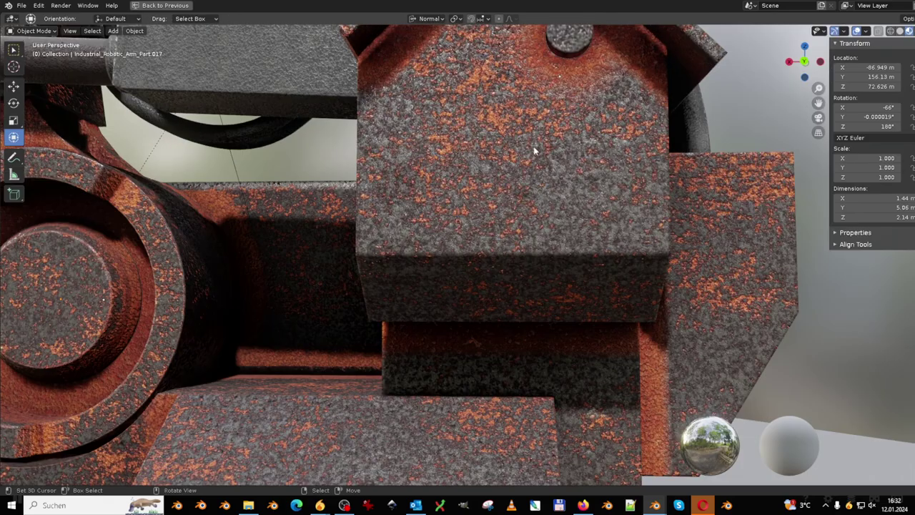
{"action": "mouse_move", "coordinate": [536, 149]}
{"action": "middle_mouse_down"}
{"action": "mouse_move", "coordinate": [528, 180]}
{"action": "mouse_move", "coordinate": [548, 247]}
{"action": "mouse_move", "coordinate": [580, 201]}
{"action": "mouse_move", "coordinate": [452, 214]}
{"action": "mouse_move", "coordinate": [491, 126]}
{"action": "middle_mouse_up"}
{"action": "scroll", "coordinate": [549, 255], "scroll_direction": "up", "scroll_amount": 3}
{"action": "scroll", "coordinate": [458, 247], "scroll_direction": "up", "scroll_amount": 4}
{"action": "scroll", "coordinate": [478, 231], "scroll_direction": "up", "scroll_amount": 3}
Orbit around to inspect the bolted base plate and the rusty ball joint.
{"action": "mouse_move", "coordinate": [478, 231]}
{"action": "middle_mouse_down"}
{"action": "mouse_move", "coordinate": [748, 108]}
{"action": "mouse_move", "coordinate": [548, 176]}
{"action": "mouse_move", "coordinate": [596, 180]}
{"action": "mouse_move", "coordinate": [544, 142]}
{"action": "mouse_move", "coordinate": [583, 257]}
{"action": "mouse_move", "coordinate": [619, 255]}
{"action": "mouse_move", "coordinate": [578, 370]}
{"action": "middle_mouse_up"}
{"action": "scroll", "coordinate": [544, 141], "scroll_direction": "down", "scroll_amount": 5}
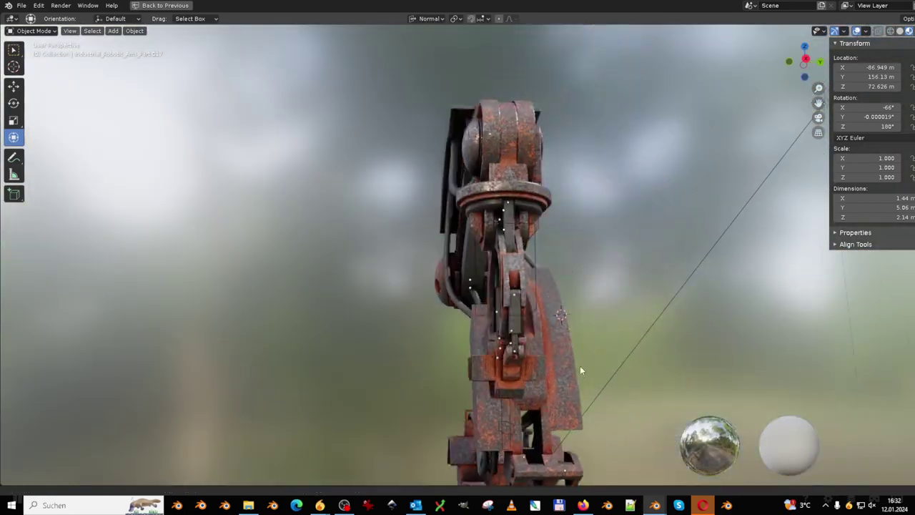
{"action": "scroll", "coordinate": [578, 370], "scroll_direction": "up", "scroll_amount": 4}
{"action": "mouse_move", "coordinate": [593, 310]}
{"action": "middle_mouse_down"}
{"action": "mouse_move", "coordinate": [623, 290]}
{"action": "mouse_move", "coordinate": [500, 378]}
{"action": "mouse_move", "coordinate": [502, 309]}
{"action": "mouse_move", "coordinate": [417, 317]}
{"action": "mouse_move", "coordinate": [342, 296]}
{"action": "mouse_move", "coordinate": [388, 266]}
{"action": "middle_mouse_up"}
{"action": "scroll", "coordinate": [623, 290], "scroll_direction": "up", "scroll_amount": 3}
{"action": "scroll", "coordinate": [505, 327], "scroll_direction": "up", "scroll_amount": 3}
{"action": "scroll", "coordinate": [505, 327], "scroll_direction": "down", "scroll_amount": 3}
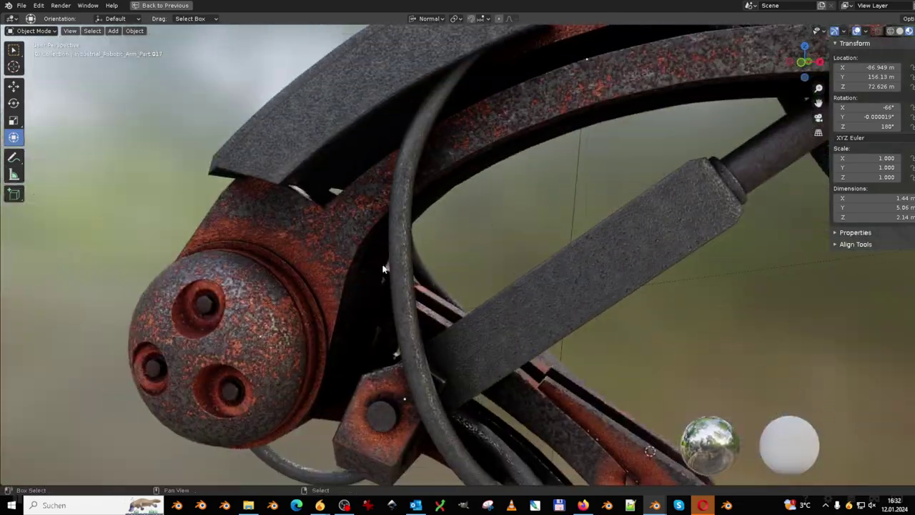
{"action": "scroll", "coordinate": [389, 265], "scroll_direction": "up", "scroll_amount": 2}
Zoom in close on the ball joint's holes.
{"action": "mouse_move", "coordinate": [306, 276]}
{"action": "middle_mouse_down"}
{"action": "mouse_move", "coordinate": [395, 256]}
{"action": "mouse_move", "coordinate": [427, 274]}
{"action": "mouse_move", "coordinate": [605, 270]}
{"action": "mouse_move", "coordinate": [418, 277]}
{"action": "mouse_move", "coordinate": [490, 183]}
{"action": "mouse_move", "coordinate": [575, 211]}
{"action": "mouse_move", "coordinate": [212, 205]}
{"action": "mouse_move", "coordinate": [354, 199]}
{"action": "middle_mouse_up"}
{"action": "scroll", "coordinate": [395, 255], "scroll_direction": "up", "scroll_amount": 3}
{"action": "scroll", "coordinate": [418, 276], "scroll_direction": "down", "scroll_amount": 5}
{"action": "scroll", "coordinate": [465, 201], "scroll_direction": "down", "scroll_amount": 4}
{"action": "scroll", "coordinate": [481, 190], "scroll_direction": "up", "scroll_amount": 4}
{"action": "scroll", "coordinate": [480, 190], "scroll_direction": "down", "scroll_amount": 4}
{"action": "scroll", "coordinate": [481, 190], "scroll_direction": "up", "scroll_amount": 2}
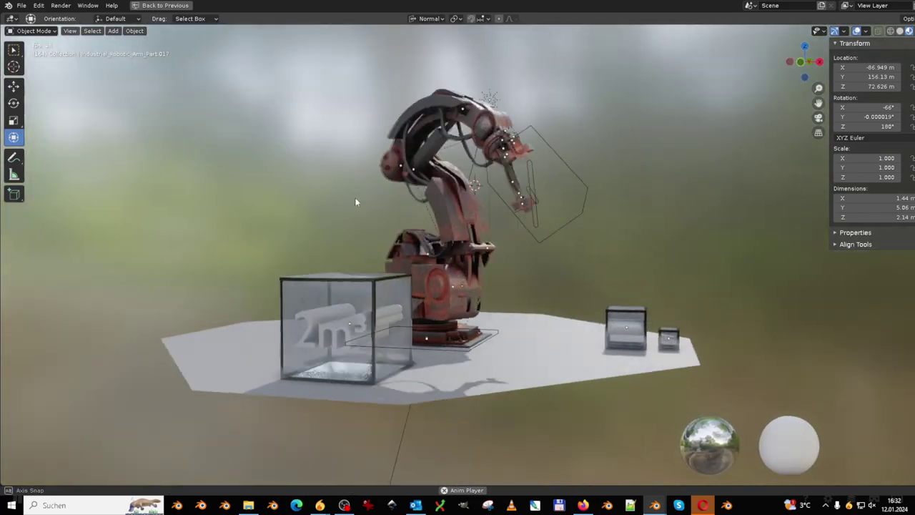
Zoom and orbit to a front view of the boxes as the animation plays.
{"action": "scroll", "coordinate": [358, 200], "scroll_direction": "up", "scroll_amount": 3}
{"action": "scroll", "coordinate": [360, 190], "scroll_direction": "up", "scroll_amount": 2}
{"action": "scroll", "coordinate": [411, 241], "scroll_direction": "up", "scroll_amount": 2}
{"action": "mouse_move", "coordinate": [412, 241]}
{"action": "middle_mouse_down"}
{"action": "mouse_move", "coordinate": [453, 226]}
{"action": "mouse_move", "coordinate": [450, 217]}
{"action": "mouse_move", "coordinate": [435, 229]}
{"action": "middle_mouse_up"}
{"action": "scroll", "coordinate": [452, 226], "scroll_direction": "up", "scroll_amount": 2}
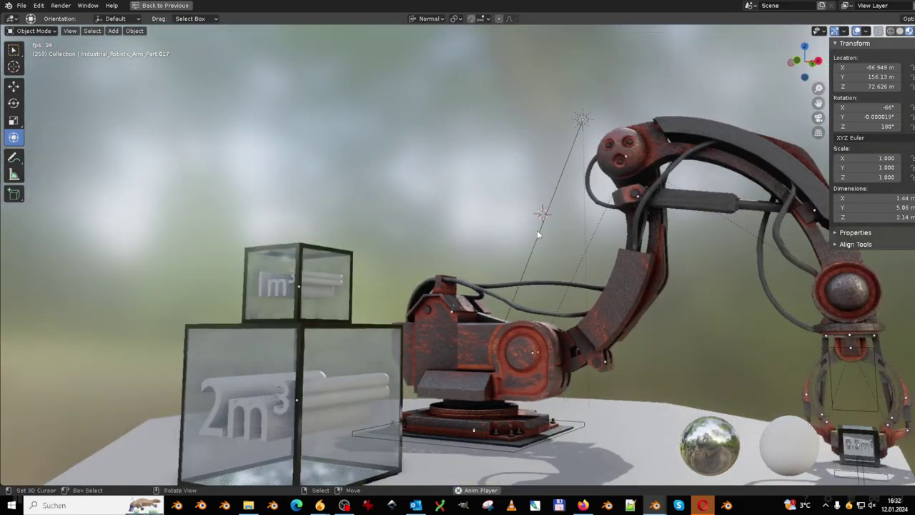
{"action": "scroll", "coordinate": [537, 230], "scroll_direction": "down", "scroll_amount": 3}
Follow the arm stacking the 1m³ box, then restore the full Shading layout.
{"action": "middle_click_drag", "start_coordinate": [537, 230], "coordinate": [520, 235], "text": "shift"}
{"action": "scroll", "coordinate": [546, 217], "scroll_direction": "up", "scroll_amount": 2}
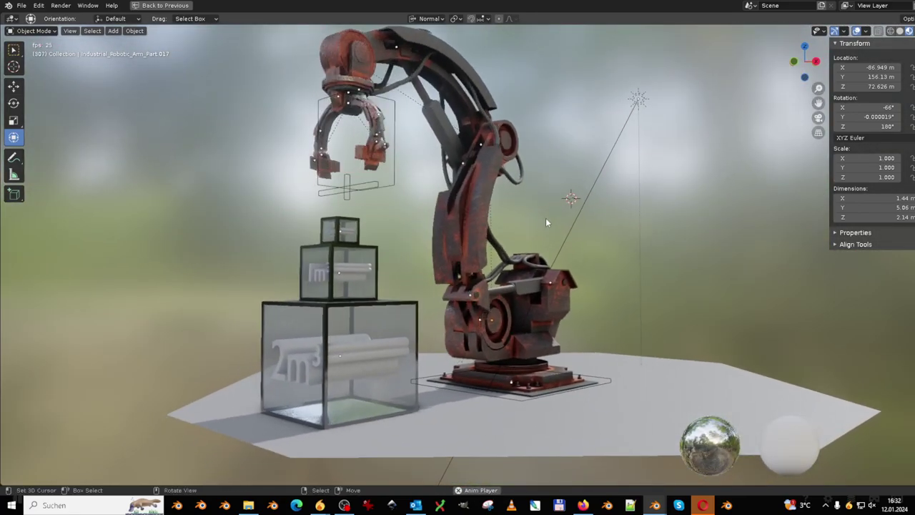
{"action": "scroll", "coordinate": [554, 213], "scroll_direction": "up", "scroll_amount": 2}
{"action": "scroll", "coordinate": [554, 214], "scroll_direction": "up", "scroll_amount": 2}
{"action": "scroll", "coordinate": [551, 213], "scroll_direction": "up", "scroll_amount": 1}
{"action": "scroll", "coordinate": [549, 213], "scroll_direction": "down", "scroll_amount": 5}
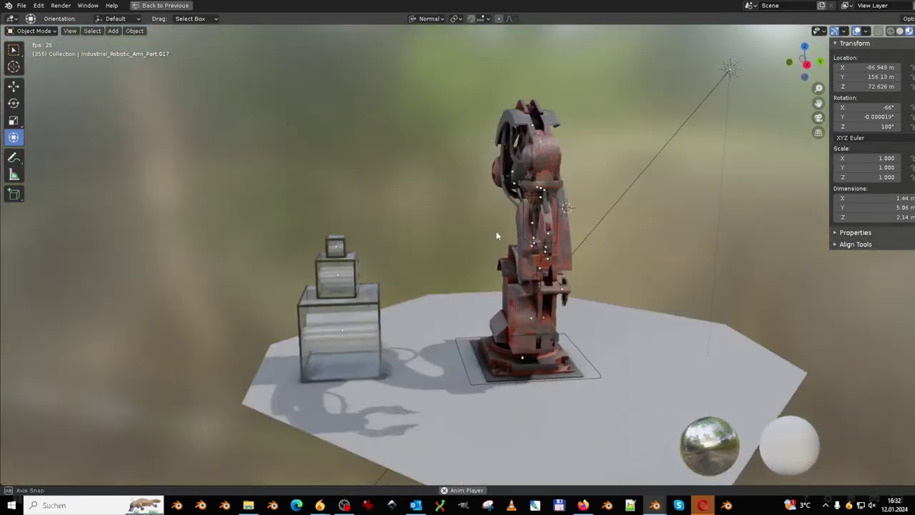
{"action": "scroll", "coordinate": [437, 223], "scroll_direction": "up", "scroll_amount": 3}
{"action": "mouse_move", "coordinate": [496, 231]}
{"action": "middle_mouse_down"}
{"action": "mouse_move", "coordinate": [437, 223]}
{"action": "mouse_move", "coordinate": [521, 243]}
{"action": "middle_mouse_up"}
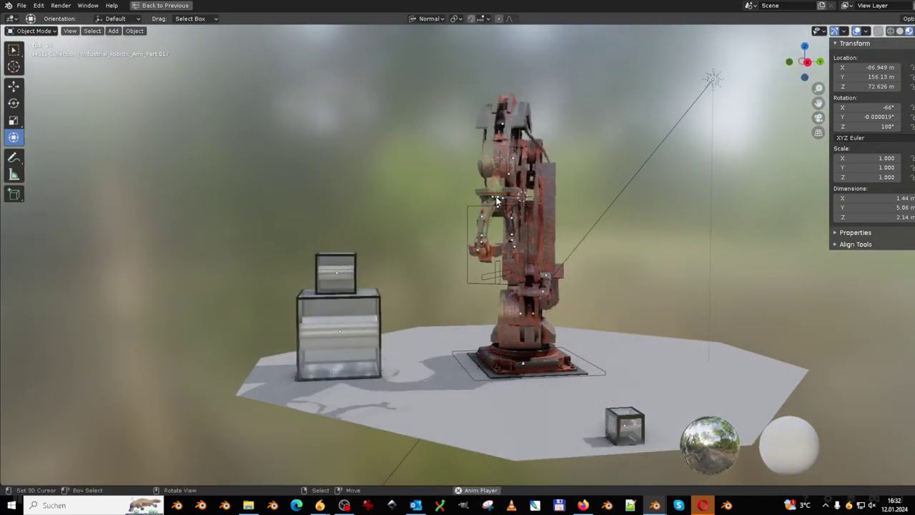
{"action": "key", "text": "ctrl+space"}
{"action": "mouse_move", "coordinate": [413, 187]}
{"action": "middle_mouse_down"}
{"action": "mouse_move", "coordinate": [459, 310]}
{"action": "mouse_move", "coordinate": [450, 277]}
{"action": "middle_mouse_up"}
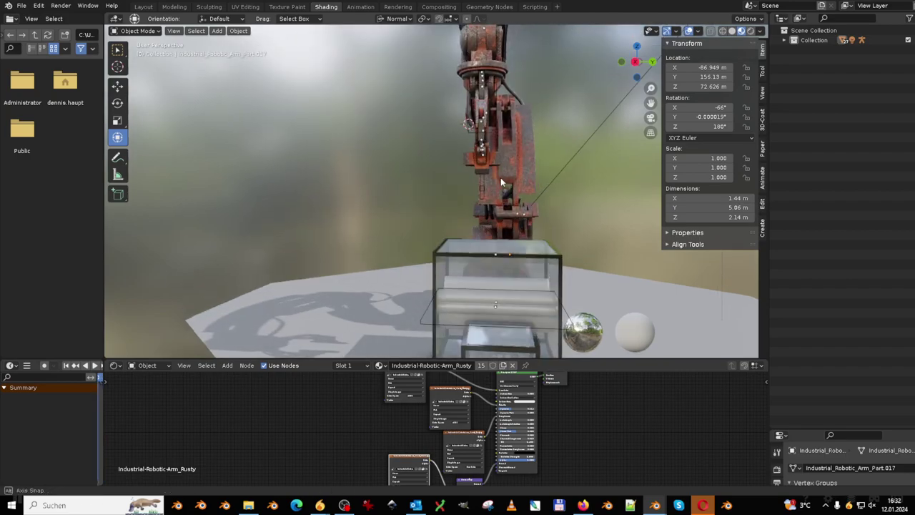
Maximize the 3D view, switch to side view and try moving Arm_Mover_Bone, cancelling.
{"action": "key", "text": "ctrl+space"}
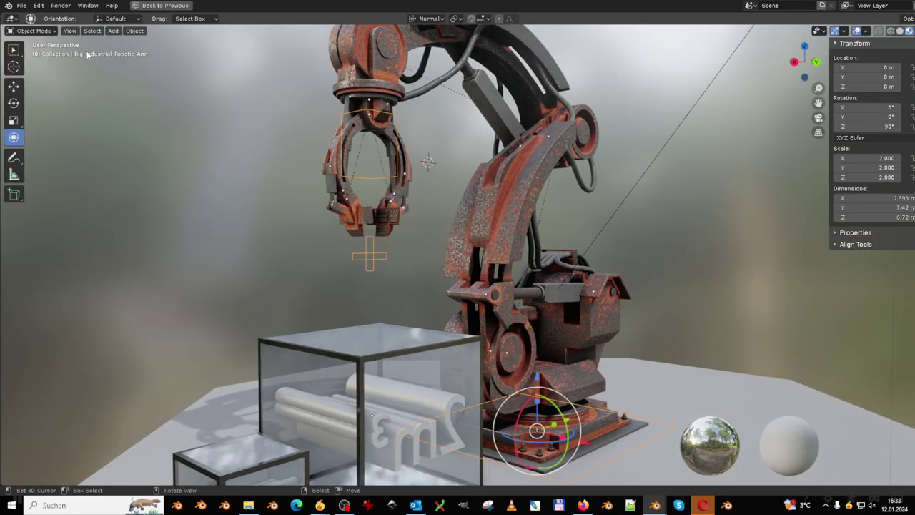
{"action": "middle_click_drag", "start_coordinate": [395, 186], "coordinate": [507, 162]}
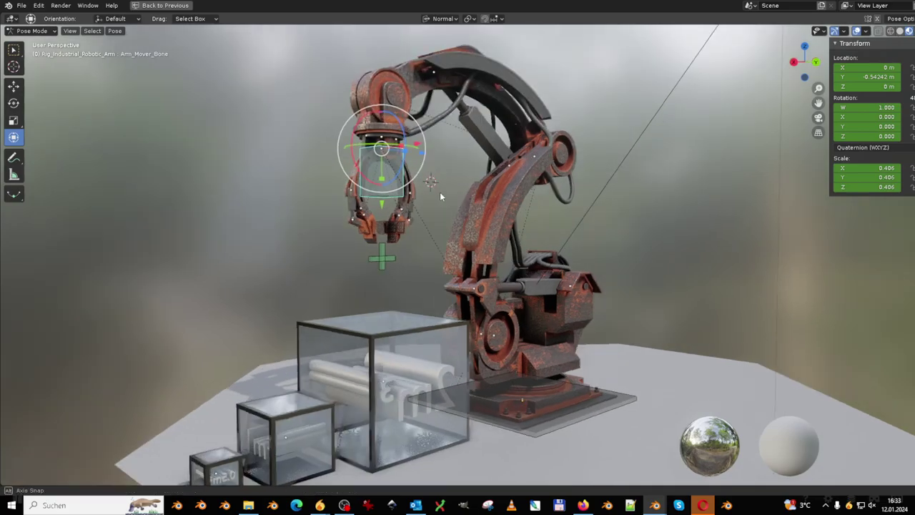
{"action": "key", "text": "KP_3"}
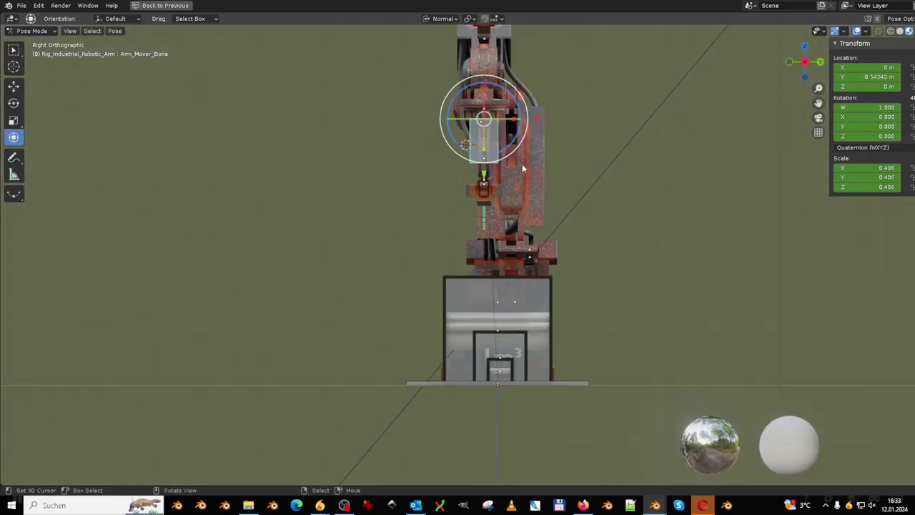
{"action": "key", "text": "g"}
{"action": "right_click", "coordinate": [349, 246]}
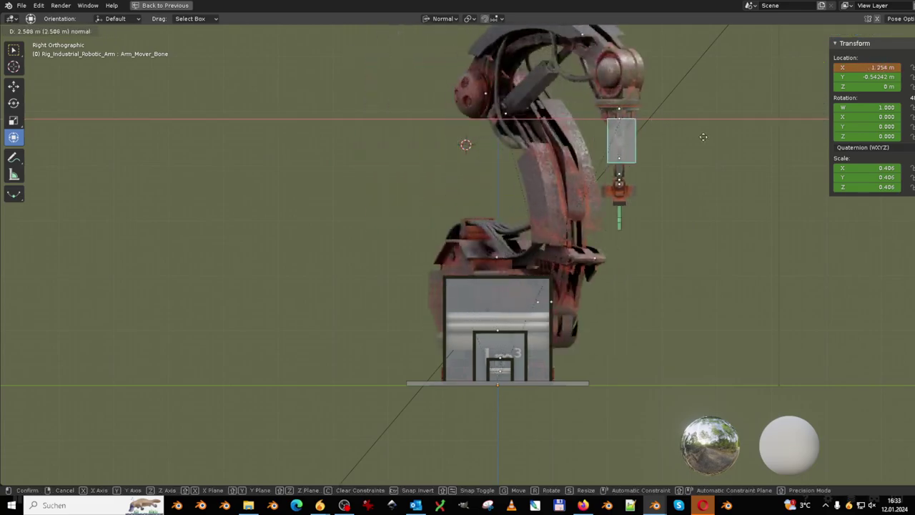
{"action": "right_click", "coordinate": [584, 135]}
From top view, place Arm_Mover_Bone so the gripper hangs over the 2m³ box.
{"action": "key", "text": "KP_7"}
{"action": "key", "text": "g"}
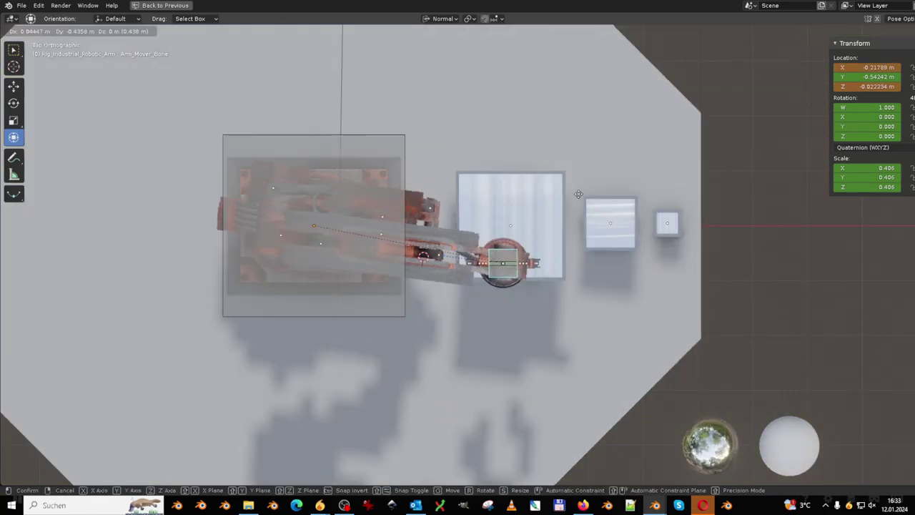
{"action": "scroll", "coordinate": [468, 224], "scroll_direction": "down", "scroll_amount": 3}
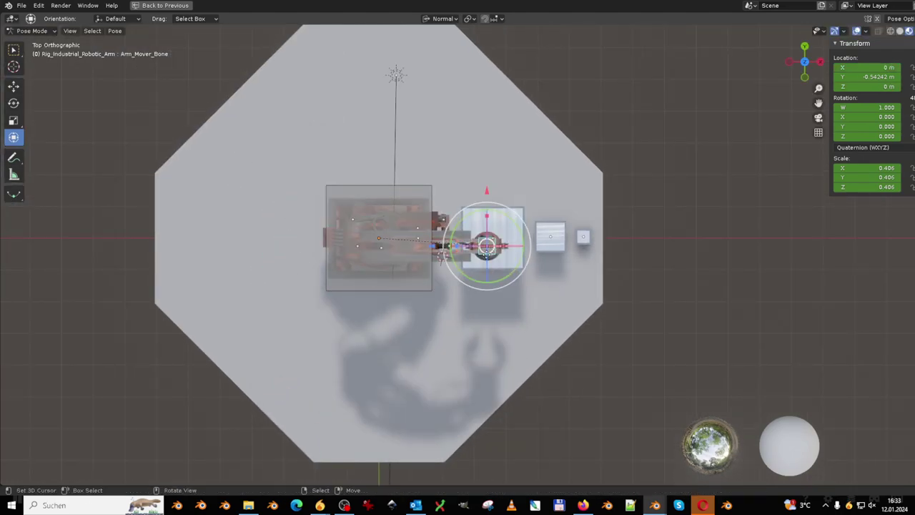
{"action": "left_click", "coordinate": [499, 233]}
{"action": "middle_click_drag", "start_coordinate": [498, 234], "coordinate": [501, 204]}
{"action": "key", "text": "g"}
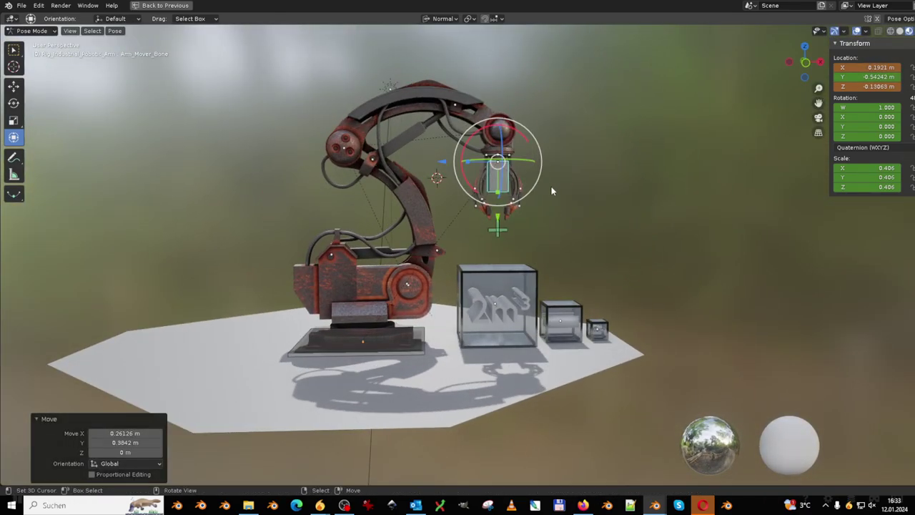
In front view, scale Arm_Mover_Bone up slightly and move Grab_Bone to open the claws.
{"action": "scroll", "coordinate": [551, 191], "scroll_direction": "up", "scroll_amount": 3}
{"action": "middle_click_drag", "start_coordinate": [551, 191], "coordinate": [453, 190]}
{"action": "key", "text": "KP_1"}
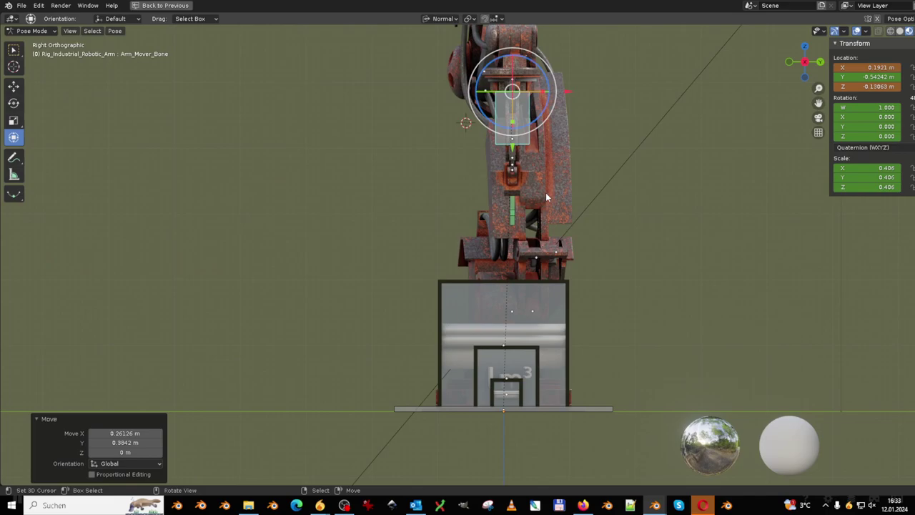
{"action": "scroll", "coordinate": [546, 196], "scroll_direction": "up", "scroll_amount": 3}
{"action": "key", "text": "g"}
{"action": "key", "text": "s"}
{"action": "scroll", "coordinate": [598, 236], "scroll_direction": "up", "scroll_amount": 3}
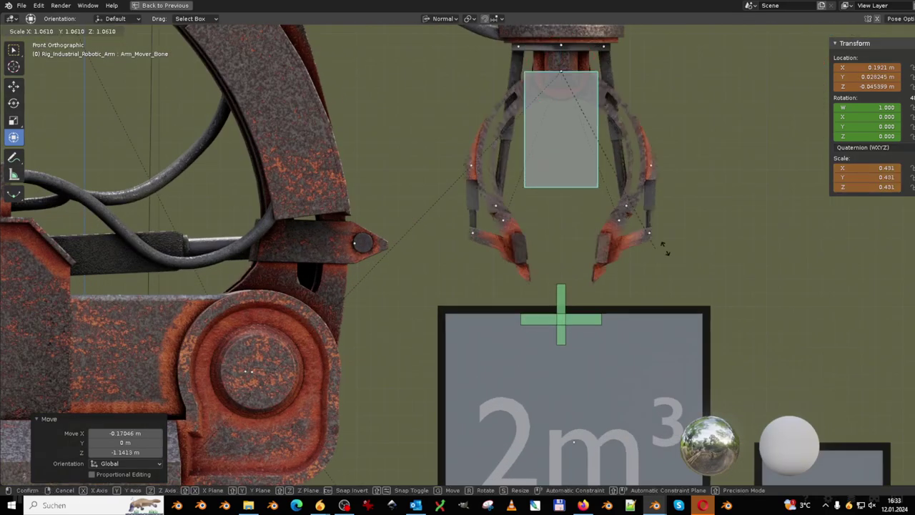
{"action": "left_click", "coordinate": [834, 282]}
{"action": "key", "text": "g"}
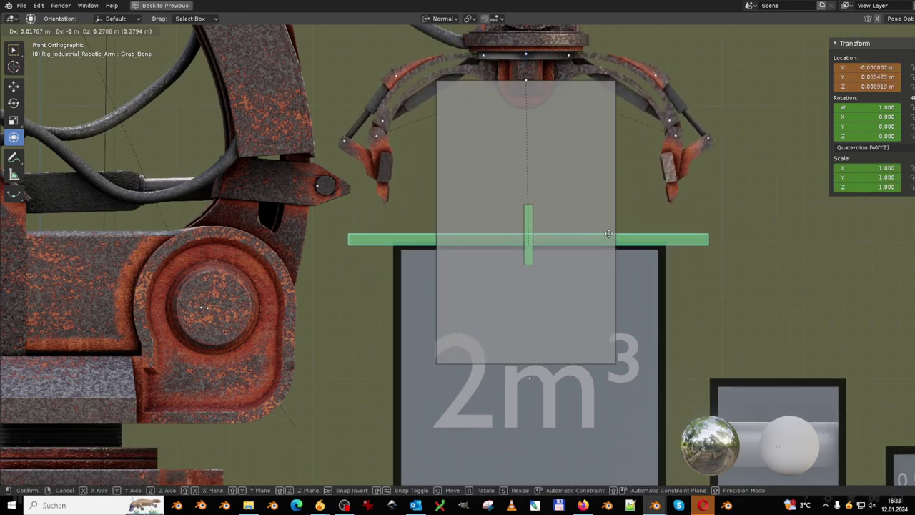
{"action": "left_click", "coordinate": [608, 234]}
Lower Arm_Mover_Bone around the 2m³ glass box and play the animation.
{"action": "left_click", "coordinate": [612, 230]}
{"action": "key", "text": "g"}
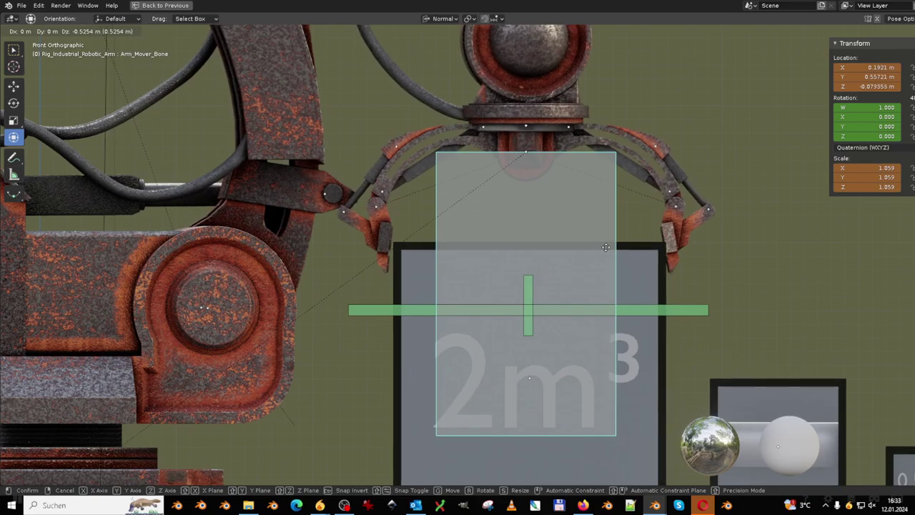
{"action": "key", "text": "s"}
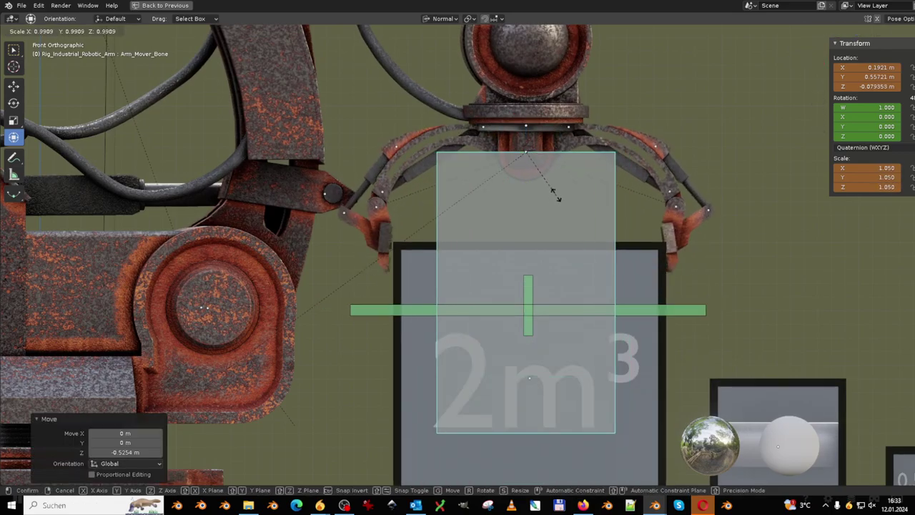
{"action": "key", "text": "g"}
{"action": "left_click", "coordinate": [558, 184]}
{"action": "mouse_move", "coordinate": [558, 184]}
{"action": "middle_mouse_down"}
{"action": "mouse_move", "coordinate": [375, 181]}
{"action": "mouse_move", "coordinate": [374, 124]}
{"action": "middle_mouse_up"}
{"action": "scroll", "coordinate": [374, 181], "scroll_direction": "down", "scroll_amount": 5}
{"action": "key", "text": "g"}
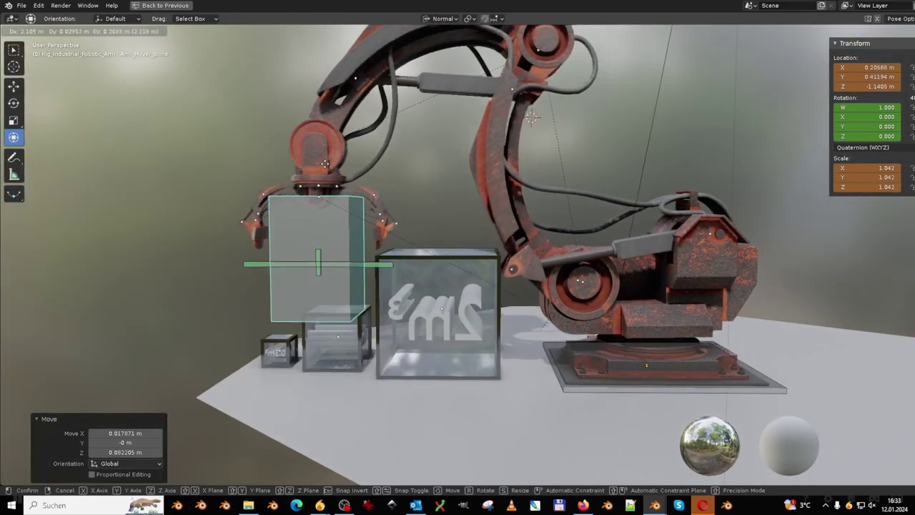
{"action": "key", "text": "space"}
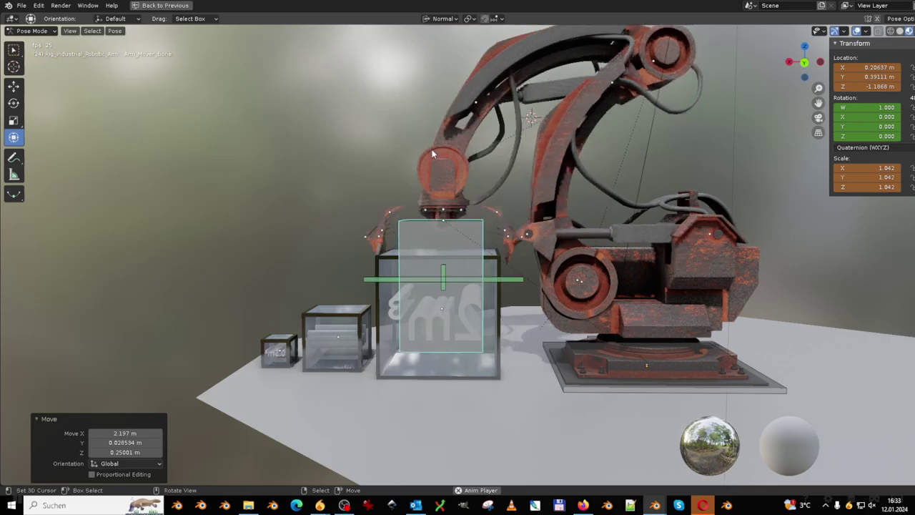
Switch the viewport lighting to a warmer orange environment image while the arm plays.
{"action": "scroll", "coordinate": [432, 154], "scroll_direction": "down", "scroll_amount": 3}
{"action": "mouse_move", "coordinate": [432, 154]}
{"action": "middle_mouse_down"}
{"action": "mouse_move", "coordinate": [485, 234]}
{"action": "mouse_move", "coordinate": [359, 224]}
{"action": "middle_mouse_up"}
{"action": "scroll", "coordinate": [518, 205], "scroll_direction": "up", "scroll_amount": 4}
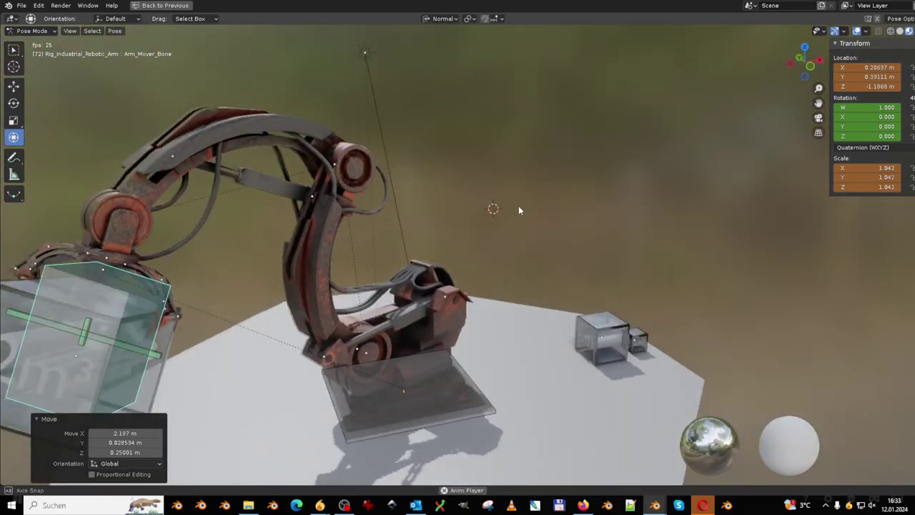
{"action": "mouse_move", "coordinate": [519, 205]}
{"action": "middle_mouse_down"}
{"action": "mouse_move", "coordinate": [463, 169]}
{"action": "mouse_move", "coordinate": [391, 194]}
{"action": "mouse_move", "coordinate": [427, 161]}
{"action": "middle_mouse_up"}
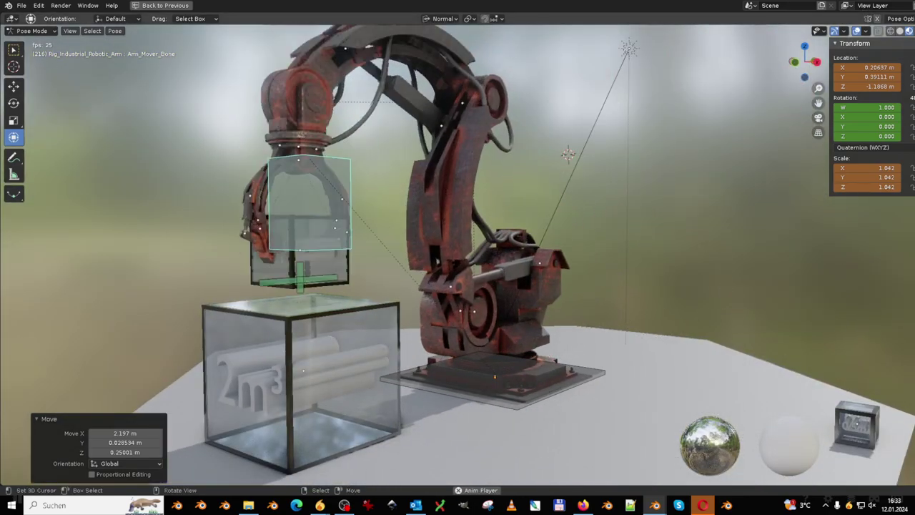
{"action": "left_click", "coordinate": [909, 31]}
{"action": "left_click", "coordinate": [858, 132]}
{"action": "left_click", "coordinate": [613, 148]}
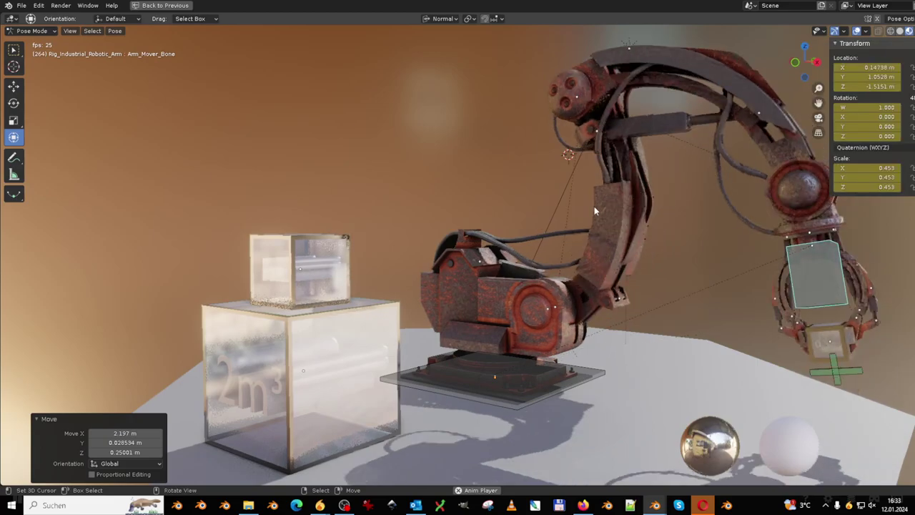
Clear Arm_Mover_Bone's location to 0 m and reset its scale to 1.
{"action": "mouse_move", "coordinate": [595, 206]}
{"action": "middle_mouse_down"}
{"action": "mouse_move", "coordinate": [453, 239]}
{"action": "mouse_move", "coordinate": [449, 218]}
{"action": "middle_mouse_up"}
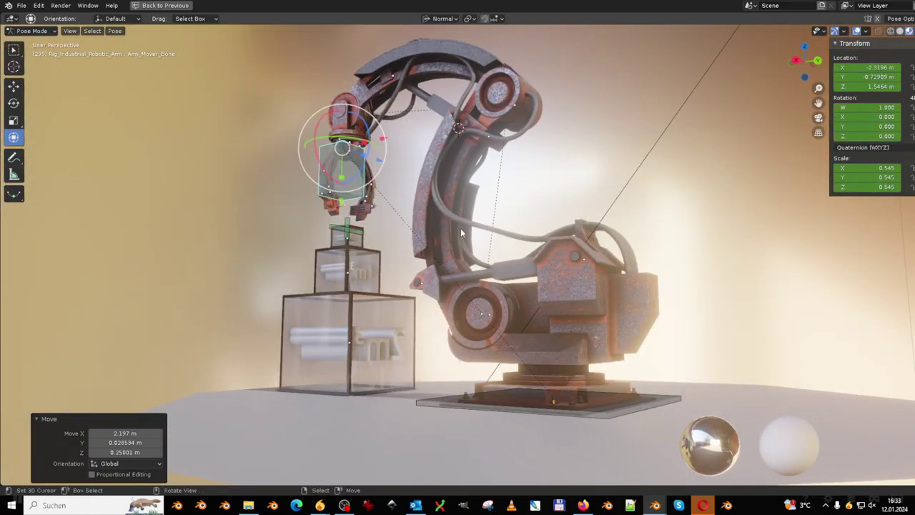
{"action": "key", "text": "alt+g"}
{"action": "key", "text": "alt+s"}
{"action": "mouse_move", "coordinate": [461, 219]}
{"action": "middle_mouse_down"}
{"action": "mouse_move", "coordinate": [533, 229]}
{"action": "mouse_move", "coordinate": [505, 197]}
{"action": "middle_mouse_up"}
{"action": "scroll", "coordinate": [572, 199], "scroll_direction": "up", "scroll_amount": 2}
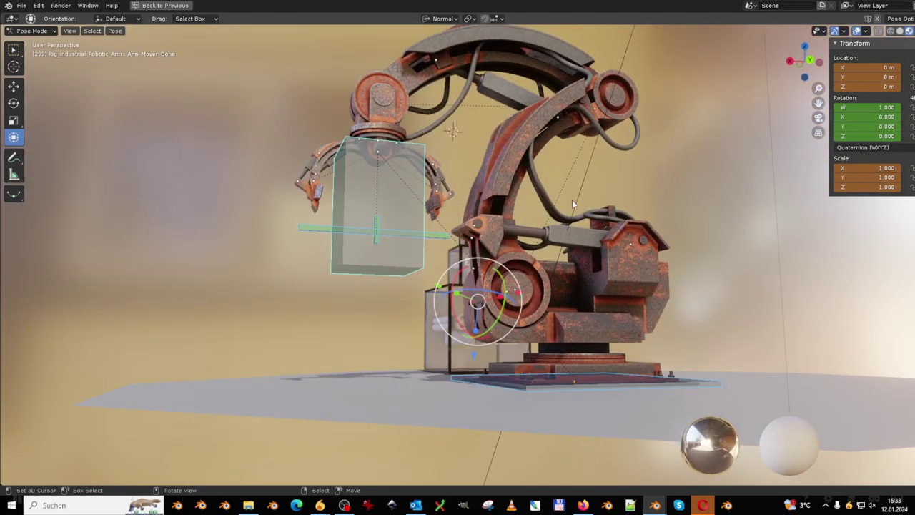
Enlarge the Properties editor to enable the extra armature bone layers, then re-maximize the viewport.
{"action": "key", "text": "ctrl+space"}
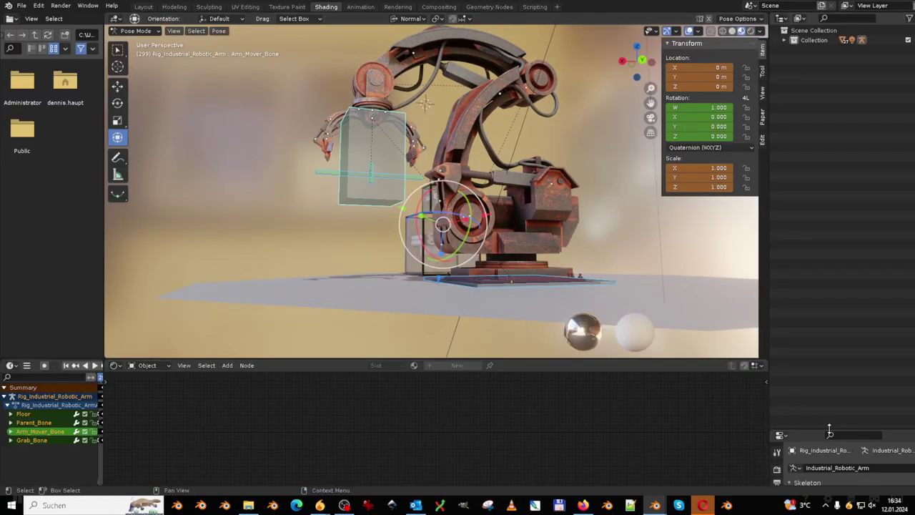
{"action": "left_click_drag", "start_coordinate": [829, 429], "coordinate": [836, 165]}
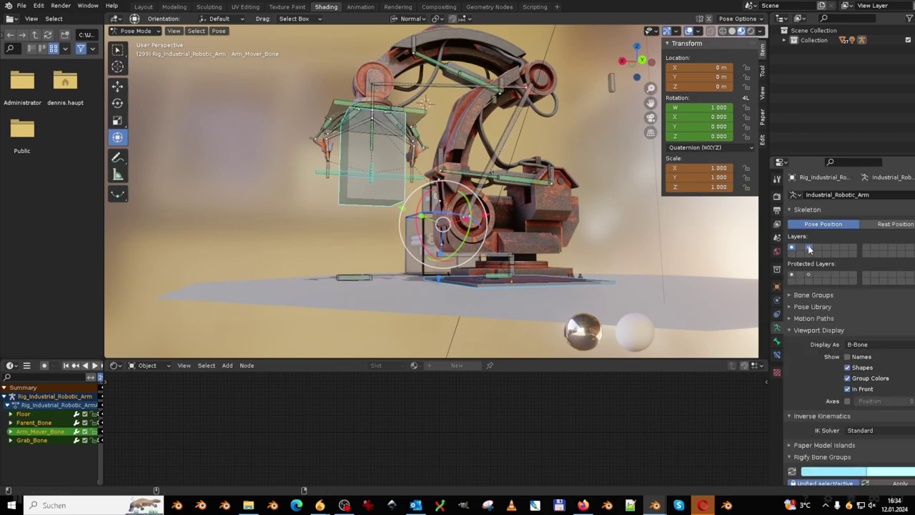
{"action": "key", "text": "ctrl+space"}
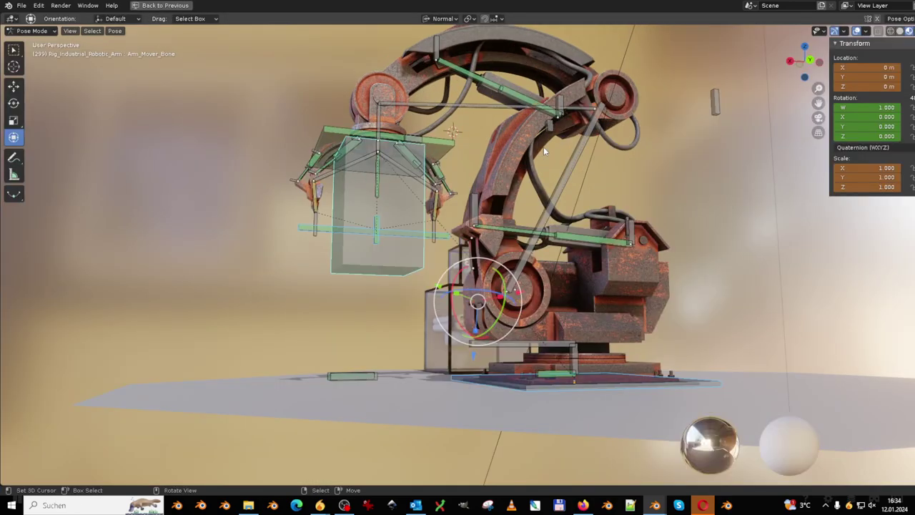
Test-move Arm_Mover_Bone and a linkage bone to check the rig, cancelling the move.
{"action": "middle_click_drag", "start_coordinate": [440, 123], "coordinate": [361, 284]}
{"action": "key", "text": "g"}
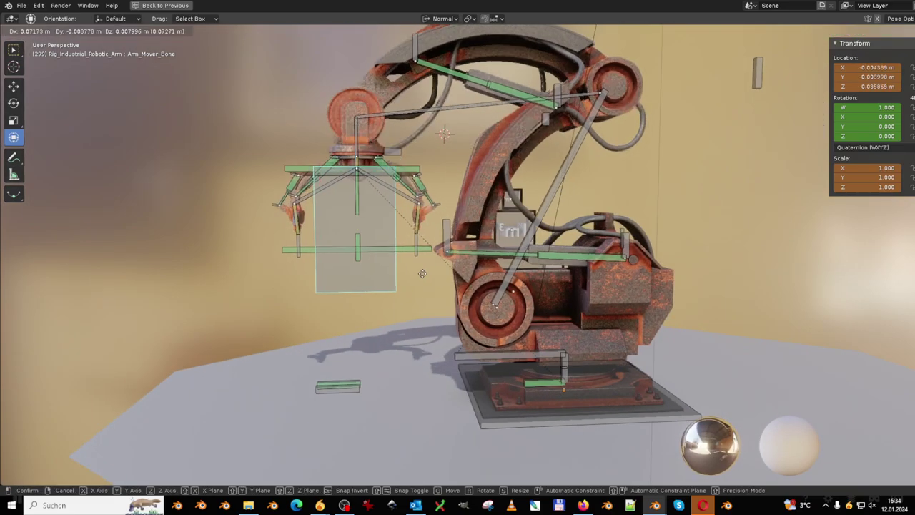
{"action": "scroll", "coordinate": [370, 268], "scroll_direction": "up", "scroll_amount": 4}
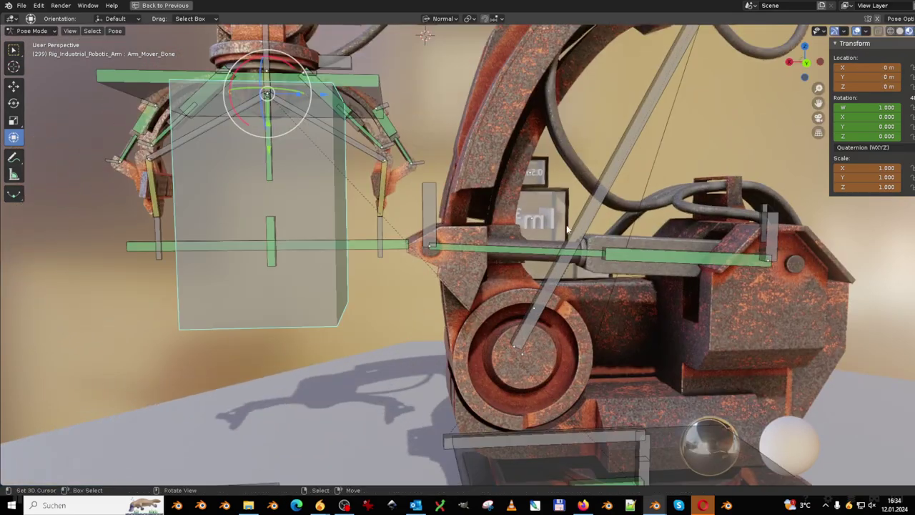
{"action": "key", "text": "Escape"}
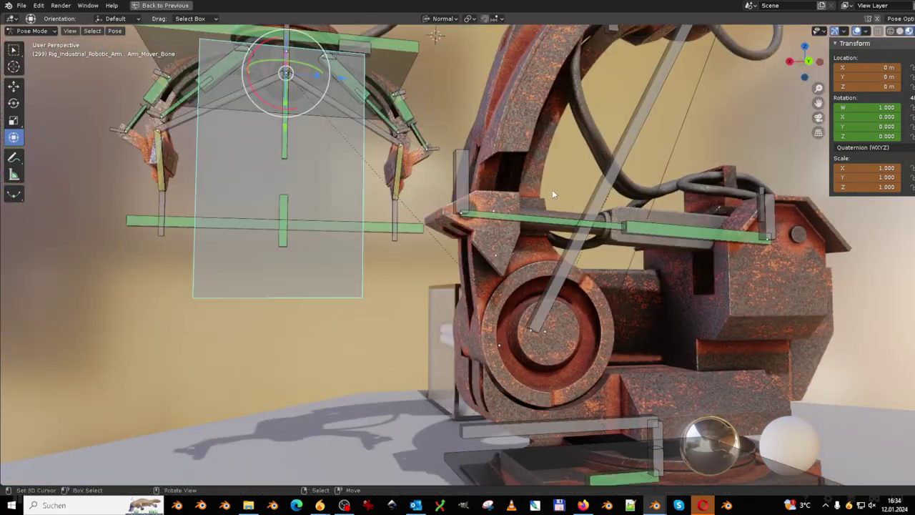
{"action": "left_click", "coordinate": [478, 186]}
{"action": "scroll", "coordinate": [478, 186], "scroll_direction": "down", "scroll_amount": 3}
{"action": "key", "text": "g"}
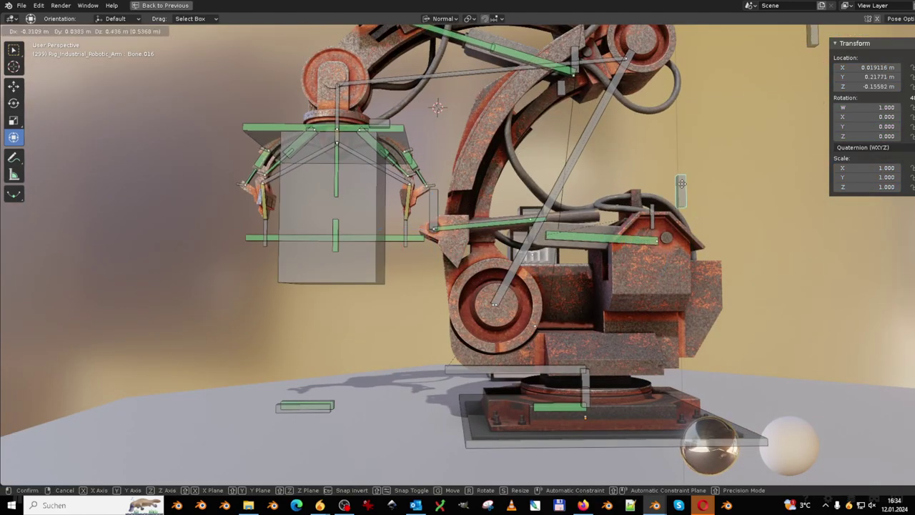
Test-move Bone.003 and Bone.002, cancelling each to keep the arm's pose.
{"action": "middle_click_drag", "start_coordinate": [588, 105], "coordinate": [586, 213], "text": "shift"}
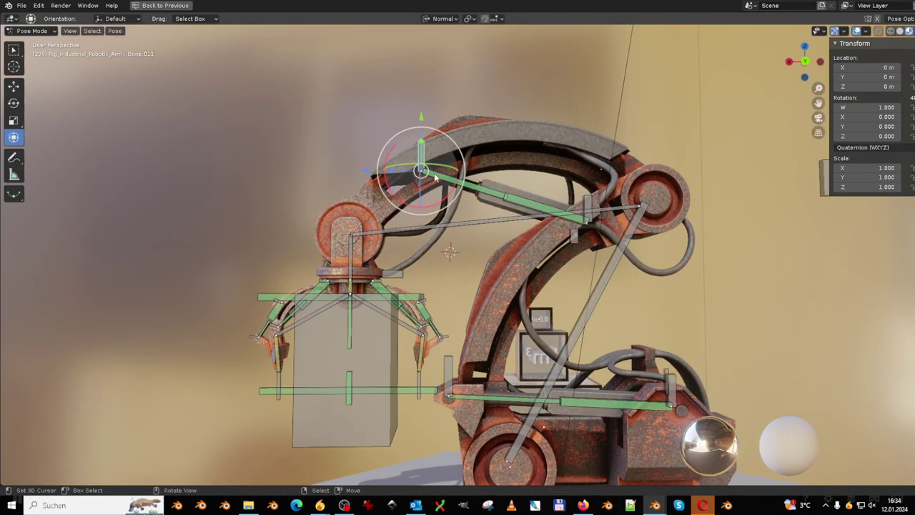
{"action": "key", "text": "g"}
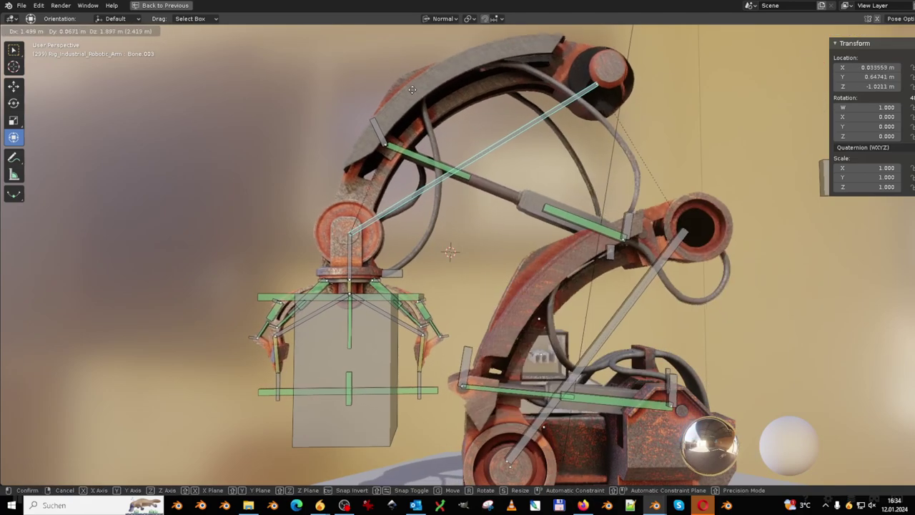
{"action": "right_click", "coordinate": [563, 174]}
{"action": "left_click", "coordinate": [600, 305]}
{"action": "key", "text": "g"}
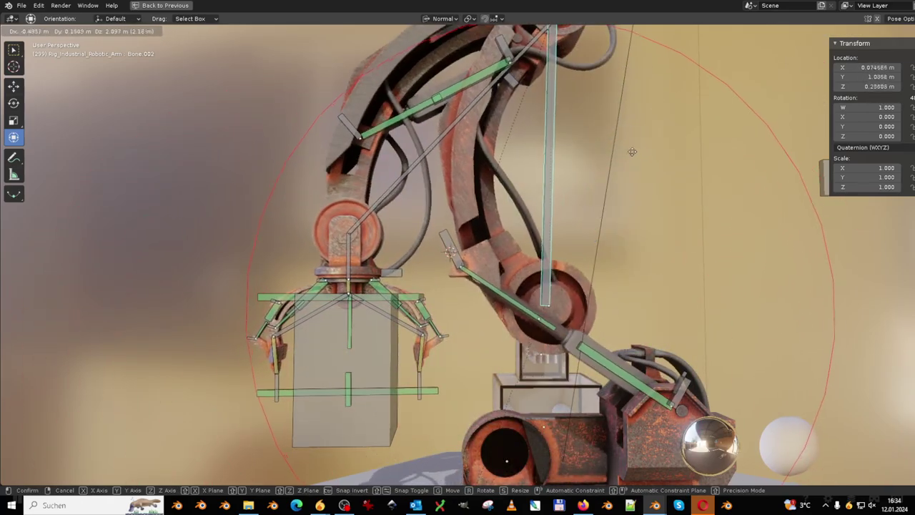
{"action": "right_click", "coordinate": [592, 215]}
{"action": "scroll", "coordinate": [601, 275], "scroll_direction": "down", "scroll_amount": 5}
{"action": "mouse_move", "coordinate": [602, 276]}
{"action": "middle_mouse_down"}
{"action": "mouse_move", "coordinate": [597, 178]}
{"action": "mouse_move", "coordinate": [421, 306]}
{"action": "mouse_move", "coordinate": [475, 307]}
{"action": "mouse_move", "coordinate": [640, 214]}
{"action": "middle_mouse_up"}
Select Arm_Mover_Bone, move it out and rotate the gripper box.
{"action": "left_click", "coordinate": [421, 306]}
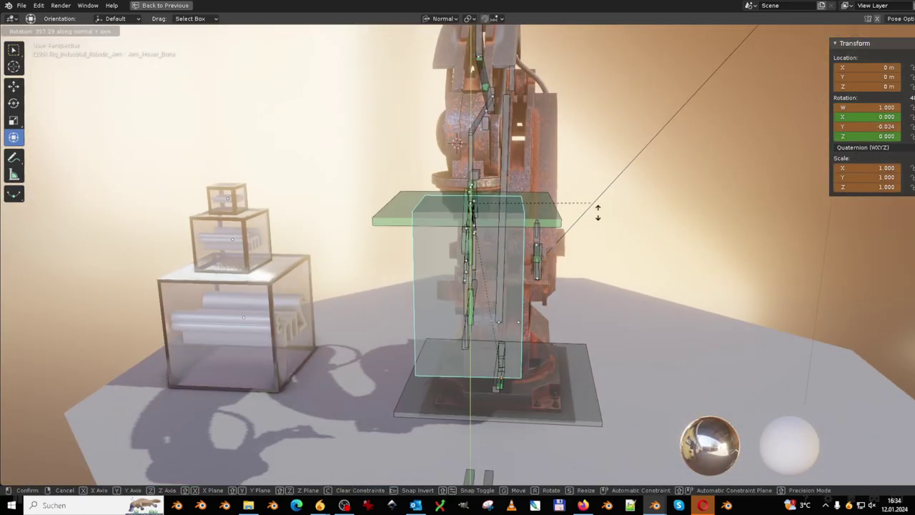
{"action": "scroll", "coordinate": [286, 268], "scroll_direction": "up", "scroll_amount": 3}
{"action": "mouse_move", "coordinate": [420, 250]}
{"action": "middle_mouse_down"}
{"action": "mouse_move", "coordinate": [425, 187]}
{"action": "mouse_move", "coordinate": [445, 264]}
{"action": "middle_mouse_up"}
{"action": "key", "text": "g"}
{"action": "left_click", "coordinate": [445, 263]}
{"action": "key", "text": "r"}
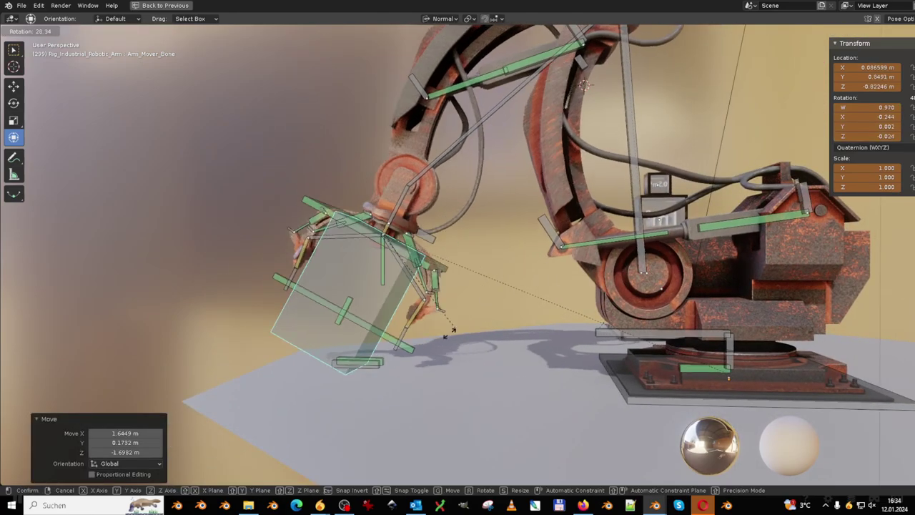
{"action": "left_click", "coordinate": [381, 362]}
{"action": "middle_click_drag", "start_coordinate": [381, 362], "coordinate": [287, 284]}
Refine the gripper control's position and its 12.1° Z rotation, then view the pose from around.
{"action": "key", "text": "g"}
{"action": "left_click", "coordinate": [287, 283]}
{"action": "key", "text": "r"}
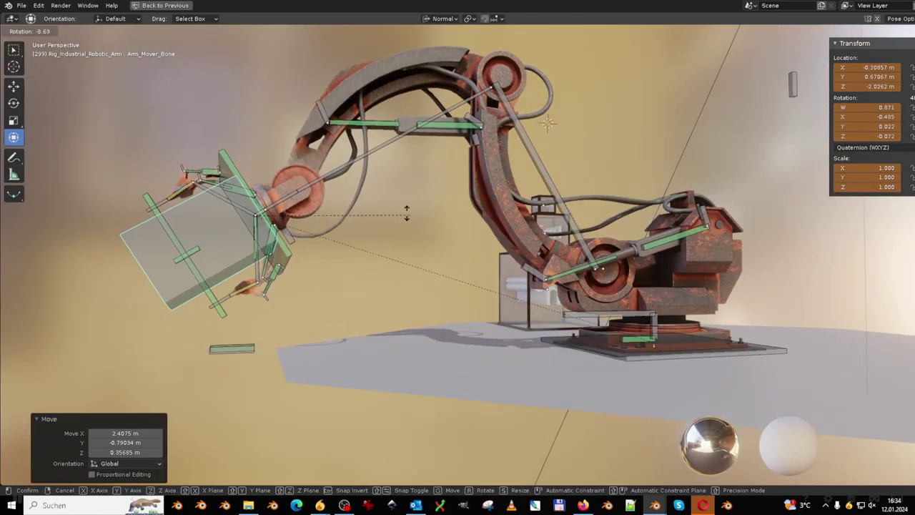
{"action": "scroll", "coordinate": [394, 212], "scroll_direction": "down", "scroll_amount": 3}
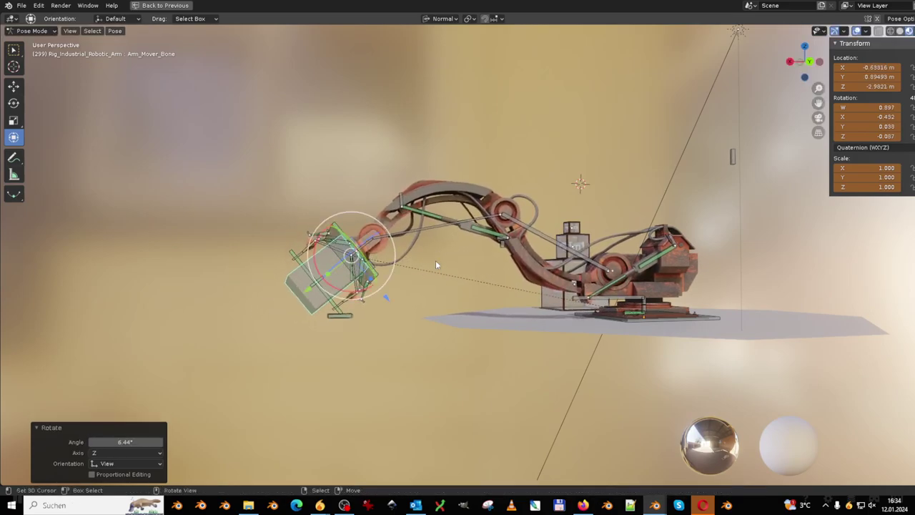
{"action": "mouse_move", "coordinate": [436, 264]}
{"action": "middle_mouse_down"}
{"action": "mouse_move", "coordinate": [564, 240]}
{"action": "mouse_move", "coordinate": [592, 214]}
{"action": "middle_mouse_up"}
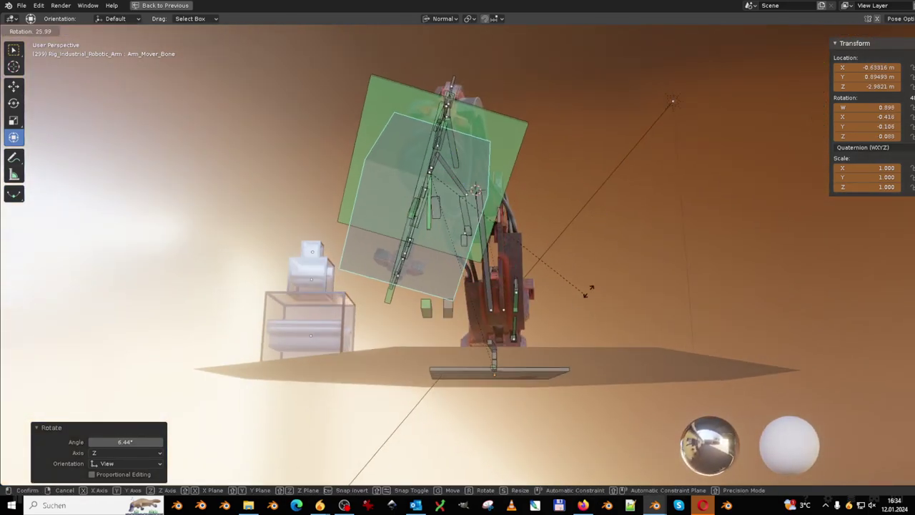
{"action": "middle_click_drag", "start_coordinate": [507, 150], "coordinate": [453, 248]}
{"action": "scroll", "coordinate": [487, 168], "scroll_direction": "up", "scroll_amount": 3}
{"action": "scroll", "coordinate": [481, 172], "scroll_direction": "up", "scroll_amount": 2}
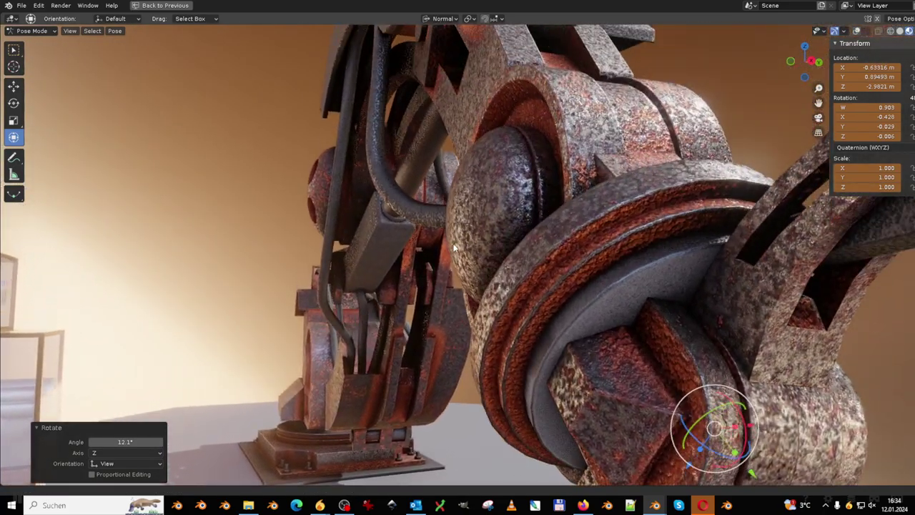
Walk the viewpoint past the arm joint and pipes up to the rusty pin bracket.
{"action": "key", "text": "shift+grave"}
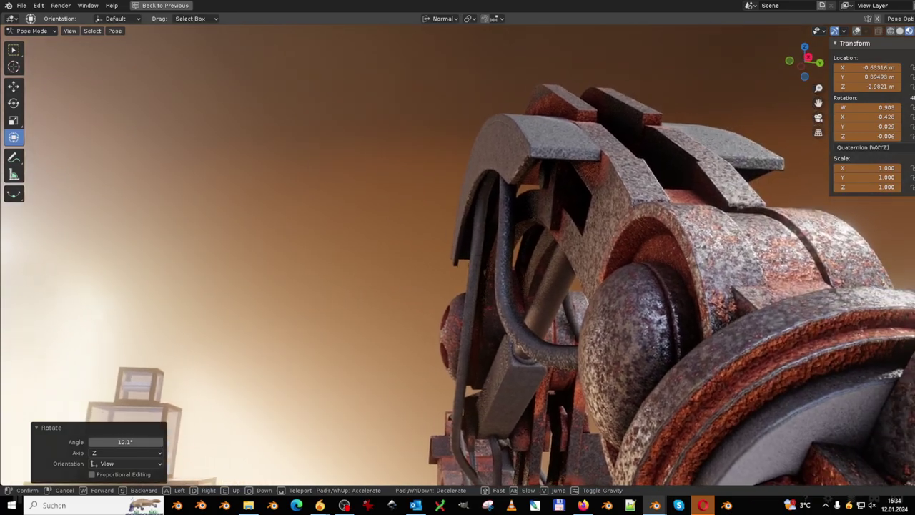
{"action": "key", "text": "w"}
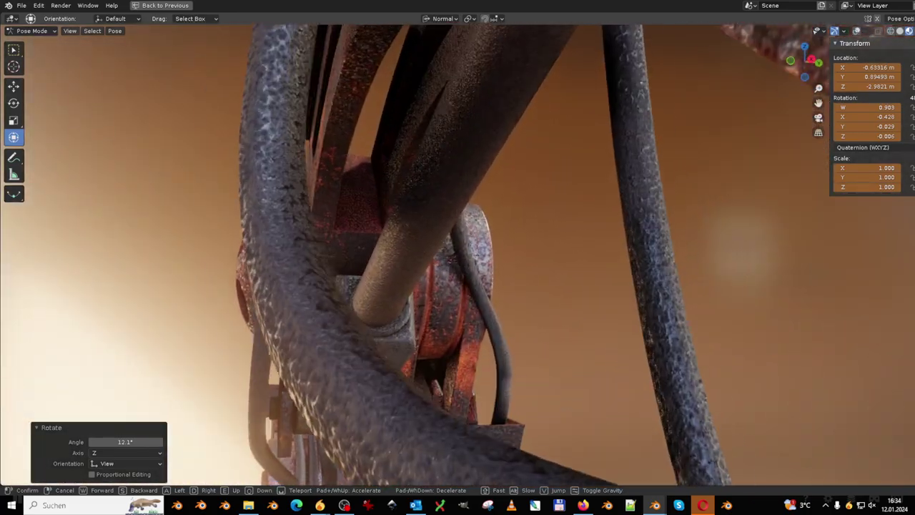
{"action": "key", "text": "w"}
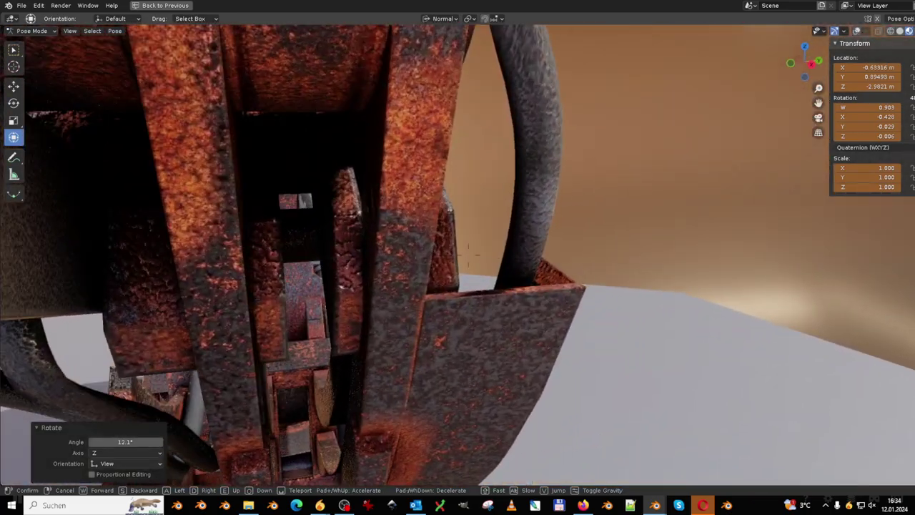
{"action": "key", "text": "w"}
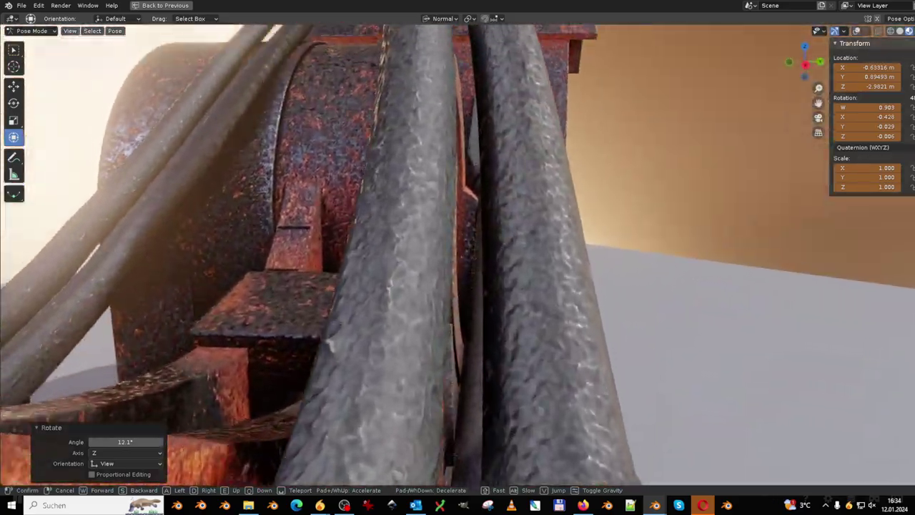
{"action": "key", "text": "w"}
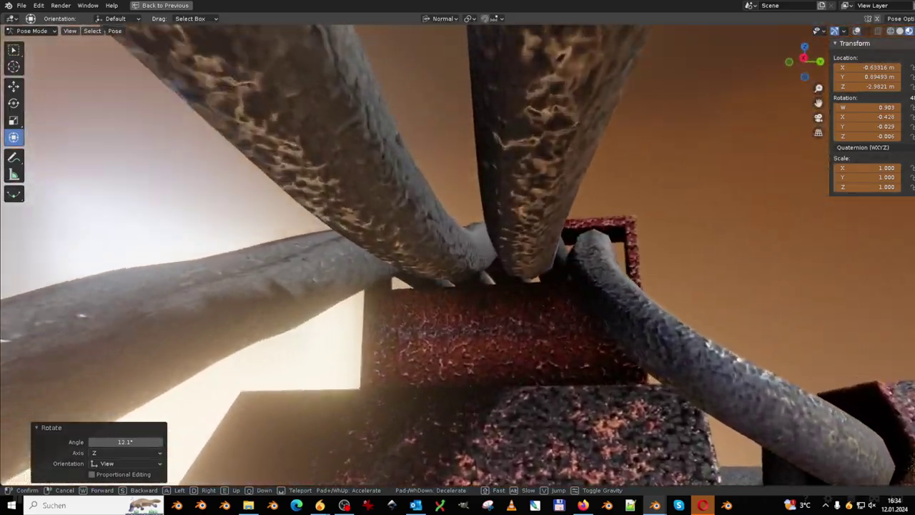
{"action": "key", "text": "w"}
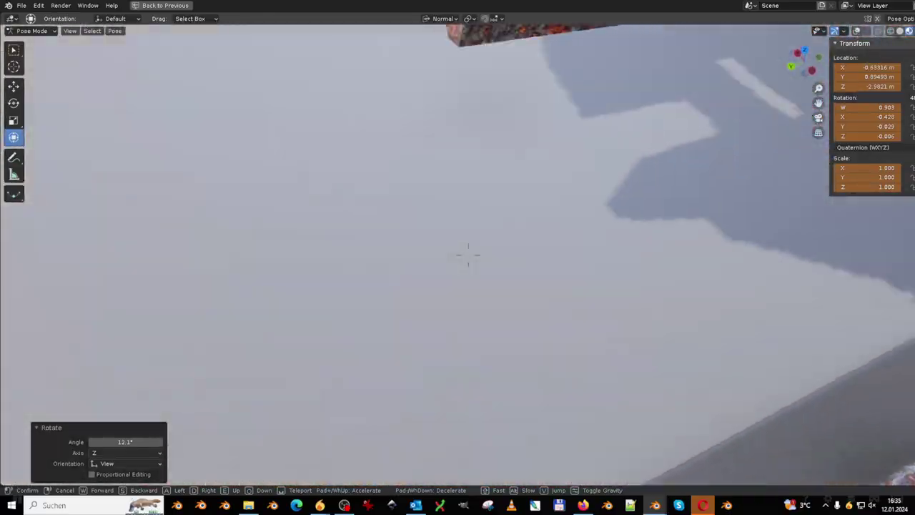
{"action": "key", "text": "w"}
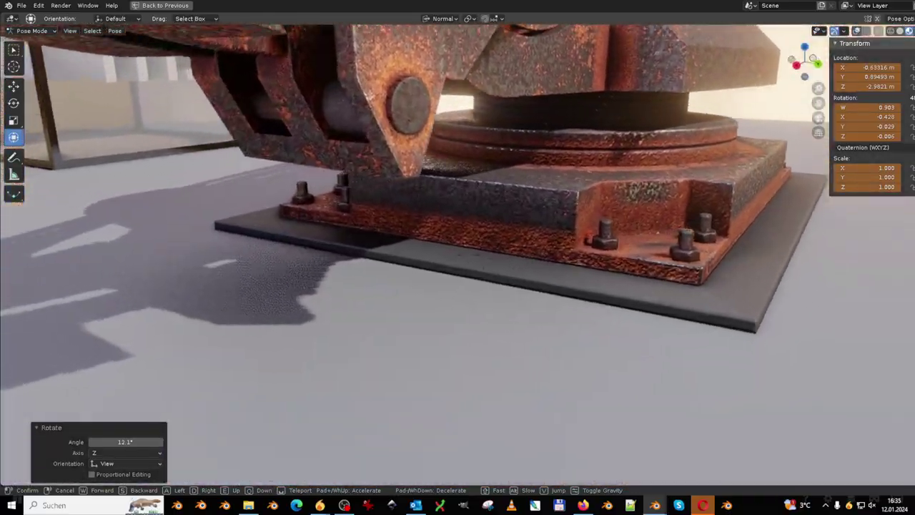
{"action": "key", "text": "w"}
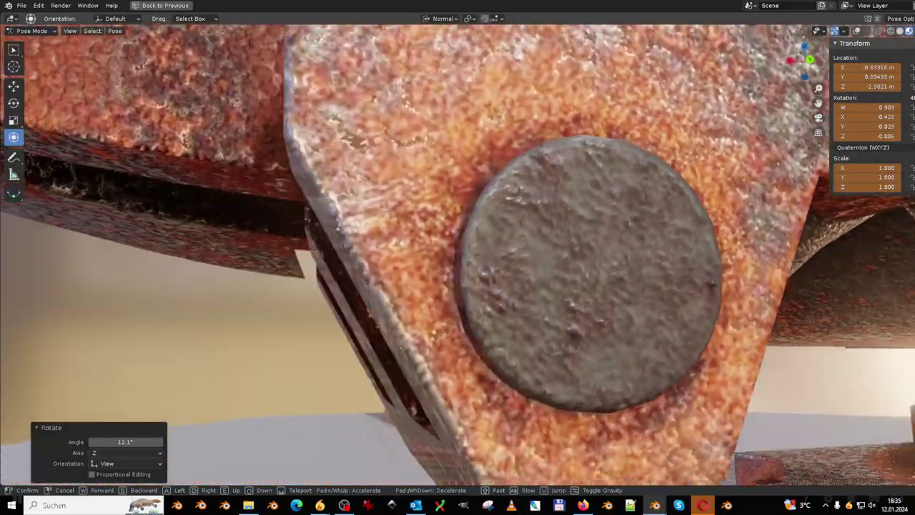
Inspect the base rings and the rusty bracket and bolt, then frame the whole arm.
{"action": "key", "text": "s"}
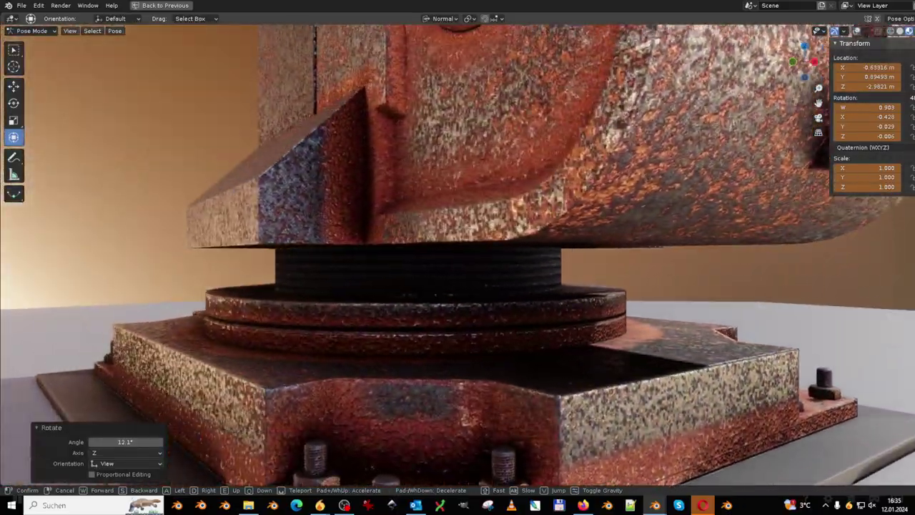
{"action": "key", "text": "w"}
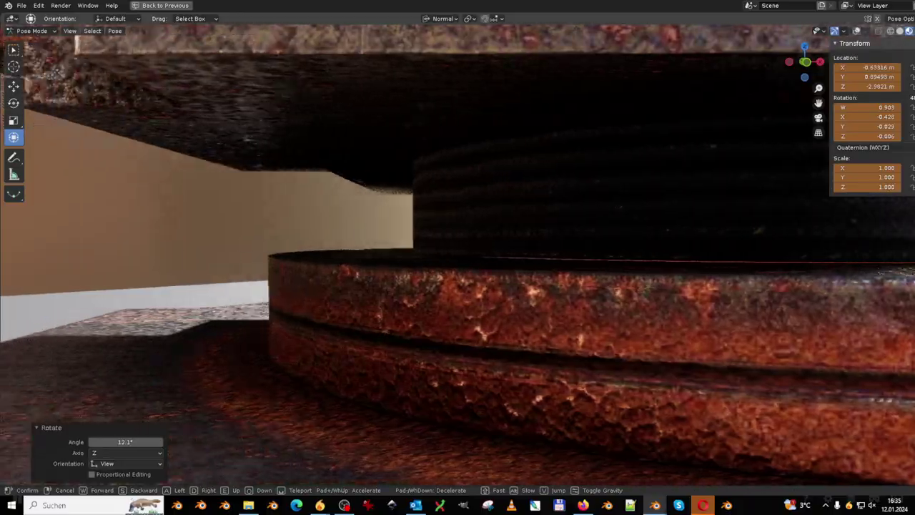
{"action": "key", "text": "s"}
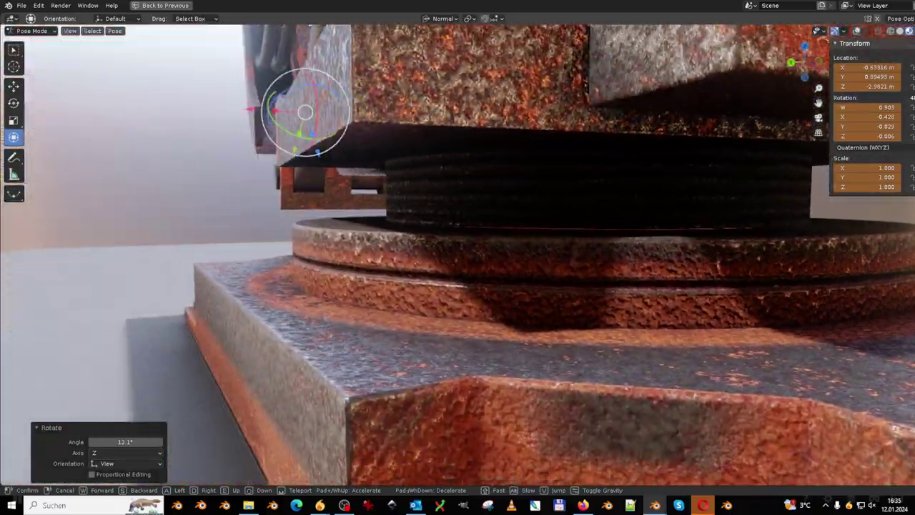
{"action": "key", "text": "w"}
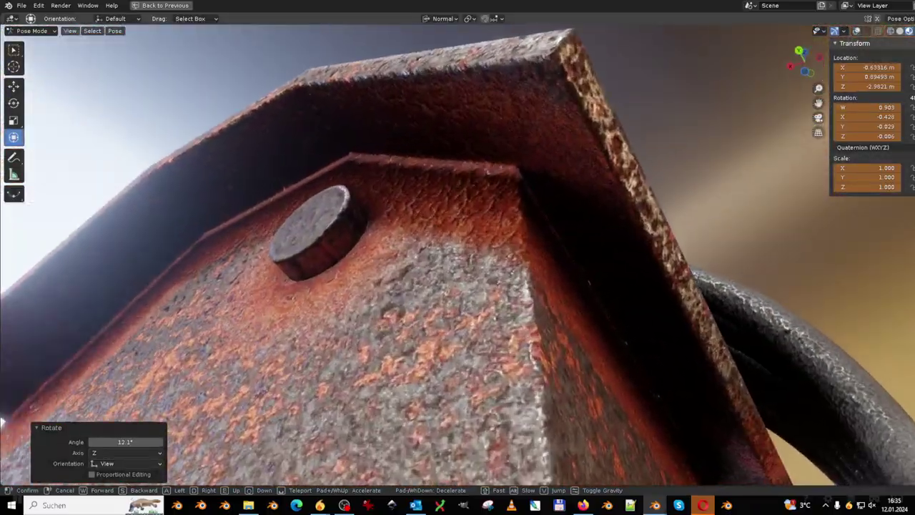
{"action": "key", "text": "w"}
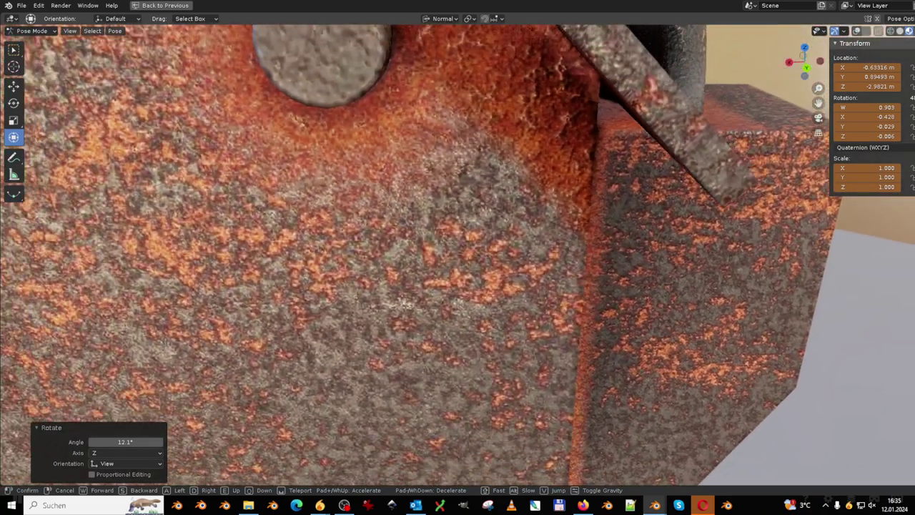
{"action": "key", "text": "Escape"}
{"action": "middle_click_drag", "start_coordinate": [437, 230], "coordinate": [537, 220], "text": "shift"}
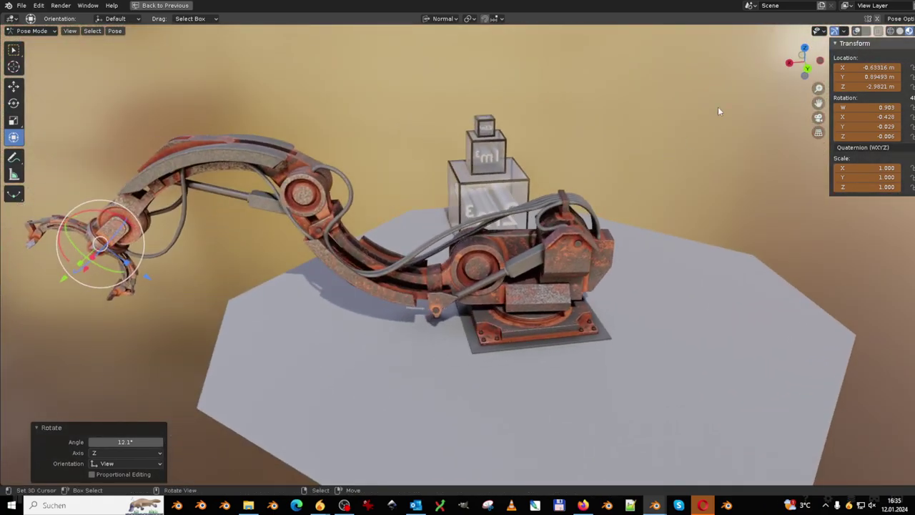
Turn on overlays, zoom to a three-quarter view of the base, and switch to grey Solid shading.
{"action": "left_click", "coordinate": [858, 32]}
{"action": "left_click", "coordinate": [867, 31]}
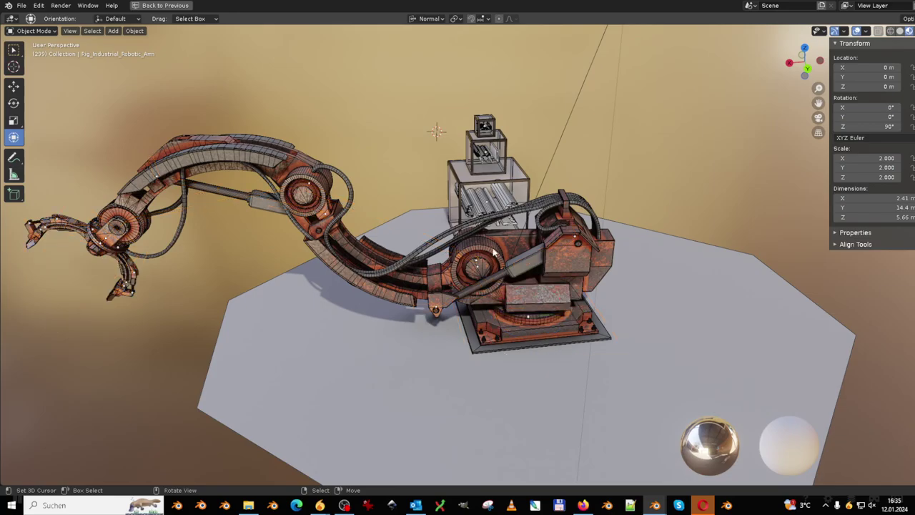
{"action": "scroll", "coordinate": [493, 250], "scroll_direction": "up", "scroll_amount": 2}
{"action": "scroll", "coordinate": [473, 226], "scroll_direction": "up", "scroll_amount": 3}
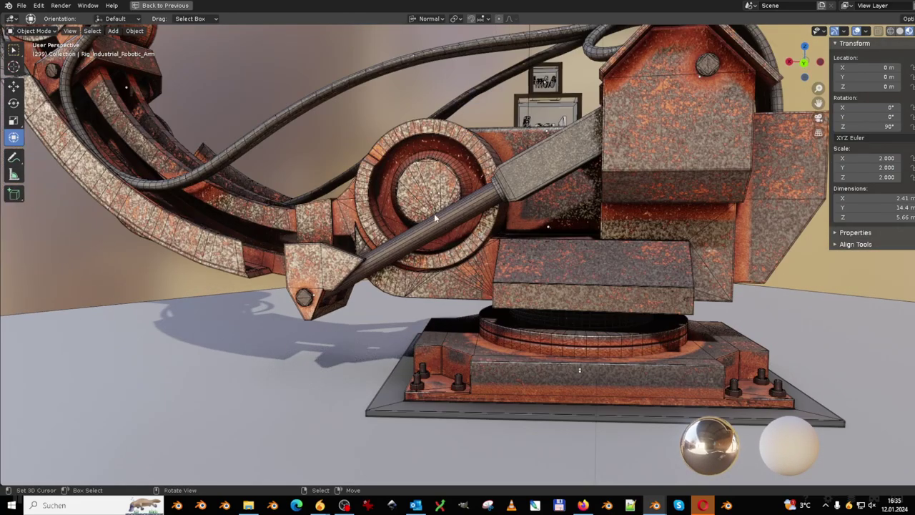
{"action": "scroll", "coordinate": [434, 214], "scroll_direction": "up", "scroll_amount": 2}
{"action": "mouse_move", "coordinate": [441, 199]}
{"action": "middle_mouse_down"}
{"action": "mouse_move", "coordinate": [276, 217]}
{"action": "mouse_move", "coordinate": [381, 240]}
{"action": "middle_mouse_up"}
{"action": "scroll", "coordinate": [276, 217], "scroll_direction": "up", "scroll_amount": 3}
{"action": "scroll", "coordinate": [383, 224], "scroll_direction": "up", "scroll_amount": 2}
{"action": "scroll", "coordinate": [376, 228], "scroll_direction": "down", "scroll_amount": 6}
{"action": "scroll", "coordinate": [376, 229], "scroll_direction": "down", "scroll_amount": 2}
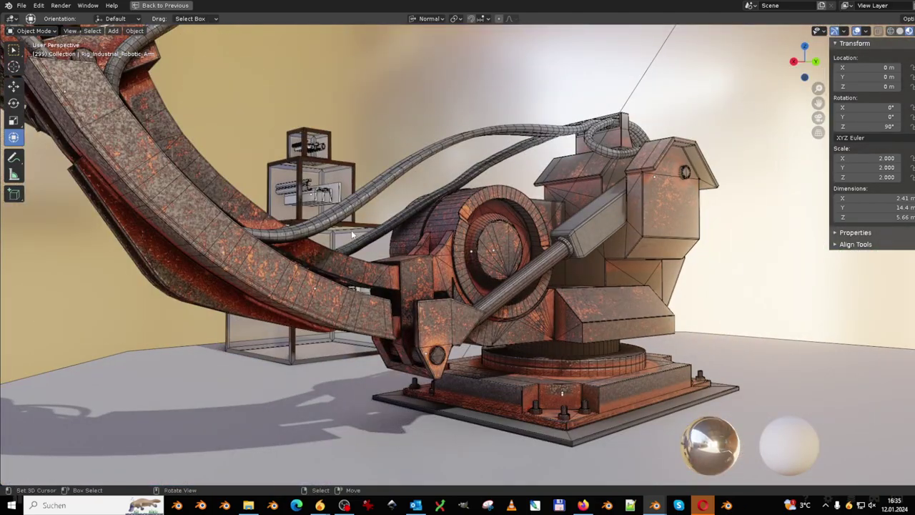
{"action": "left_click", "coordinate": [899, 31]}
Set the Solid viewport shading colour to Random.
{"action": "scroll", "coordinate": [535, 167], "scroll_direction": "down", "scroll_amount": 2}
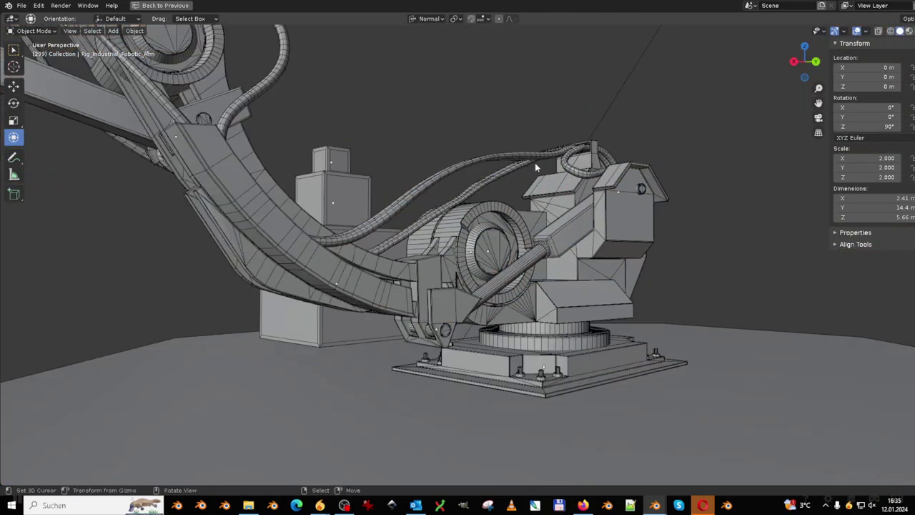
{"action": "left_click", "coordinate": [866, 30]}
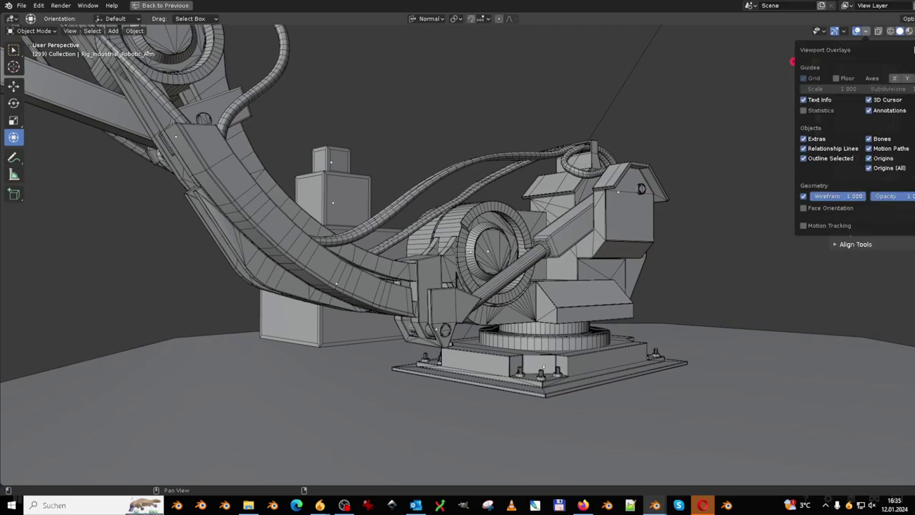
{"action": "left_click", "coordinate": [912, 31]}
{"action": "left_click", "coordinate": [862, 163]}
Orbit down to the base bolts and view them textured in Material Preview.
{"action": "scroll", "coordinate": [516, 202], "scroll_direction": "up", "scroll_amount": 3}
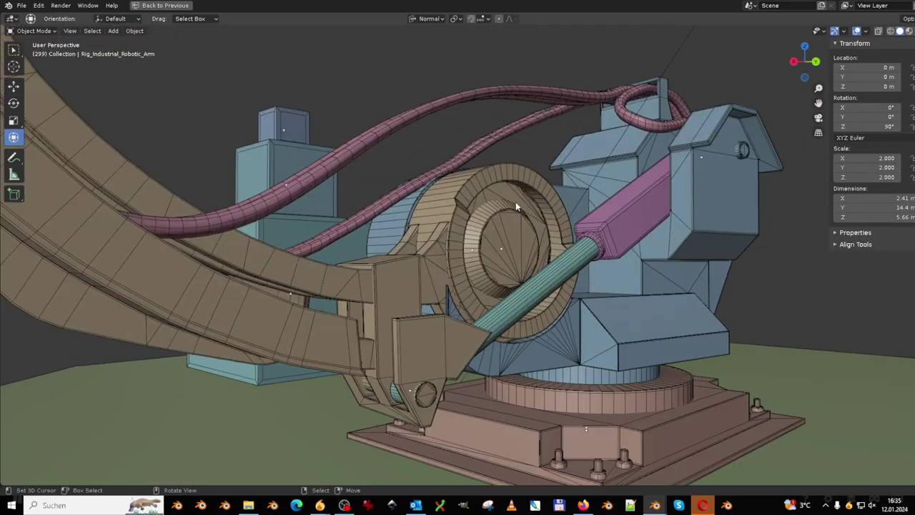
{"action": "mouse_move", "coordinate": [538, 206]}
{"action": "middle_mouse_down"}
{"action": "mouse_move", "coordinate": [486, 236]}
{"action": "mouse_move", "coordinate": [372, 250]}
{"action": "middle_mouse_up"}
{"action": "scroll", "coordinate": [519, 148], "scroll_direction": "up", "scroll_amount": 5}
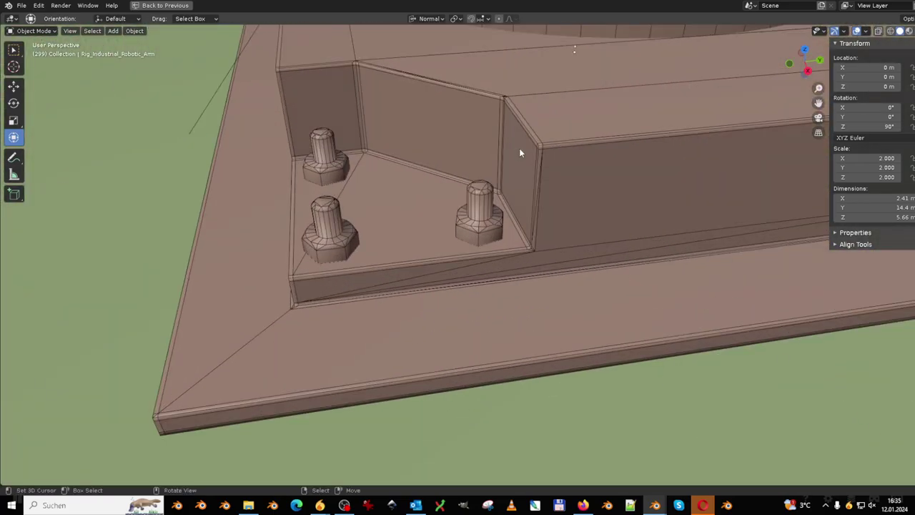
{"action": "scroll", "coordinate": [590, 186], "scroll_direction": "up", "scroll_amount": 3}
{"action": "left_click", "coordinate": [909, 31]}
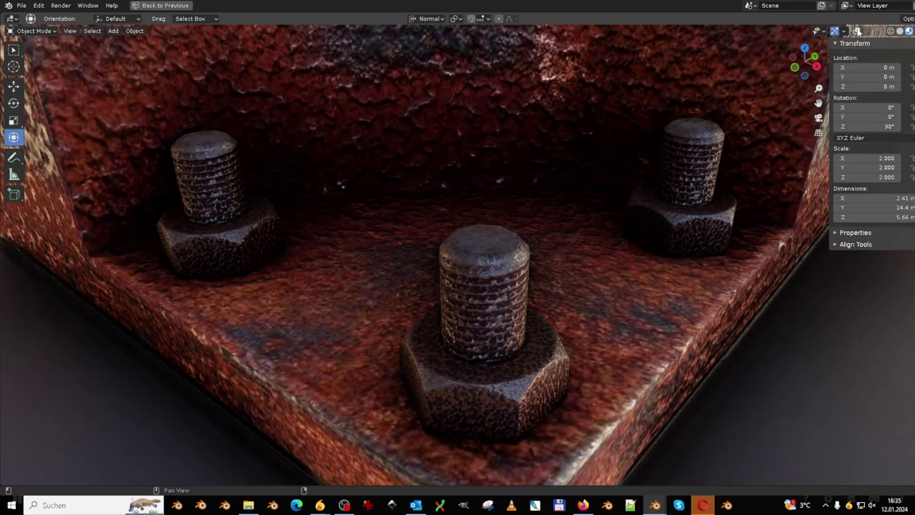
Orbit to another bolt on the plate edge in random-colour Solid shading with wireframe overlays.
{"action": "scroll", "coordinate": [572, 158], "scroll_direction": "down", "scroll_amount": 5}
{"action": "scroll", "coordinate": [572, 158], "scroll_direction": "up", "scroll_amount": 5}
{"action": "middle_click_drag", "start_coordinate": [572, 158], "coordinate": [449, 100]}
{"action": "scroll", "coordinate": [449, 99], "scroll_direction": "up", "scroll_amount": 3}
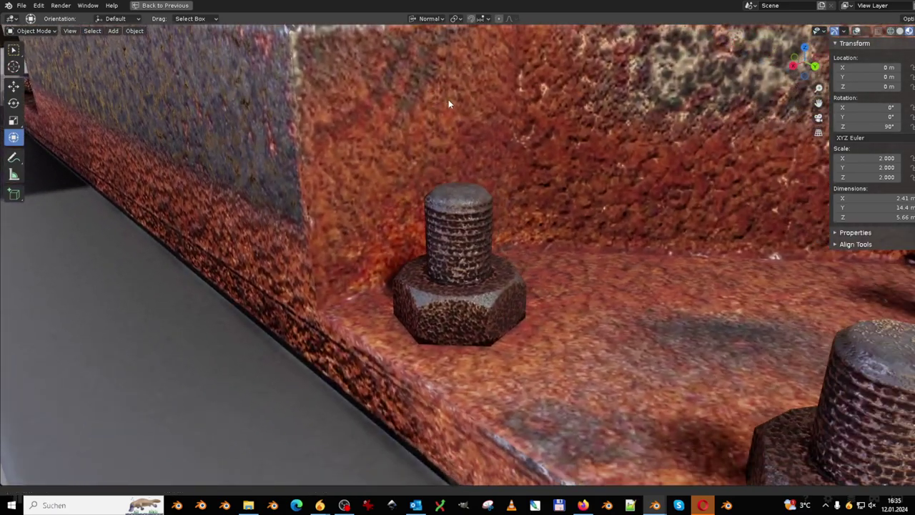
{"action": "left_click", "coordinate": [900, 32]}
{"action": "scroll", "coordinate": [570, 85], "scroll_direction": "down", "scroll_amount": 4}
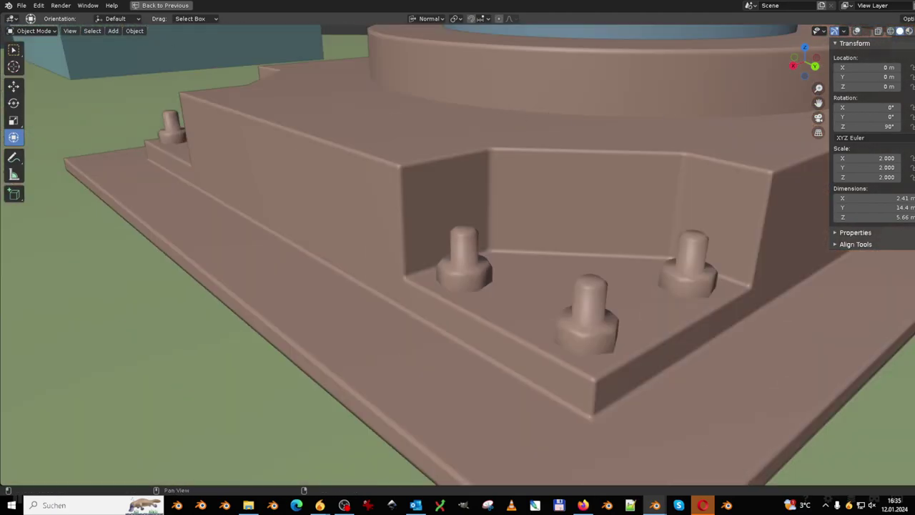
{"action": "left_click", "coordinate": [858, 30]}
Orbit out past the shoulder joint to face the purple claw cylinder and dome.
{"action": "scroll", "coordinate": [451, 151], "scroll_direction": "down", "scroll_amount": 4}
{"action": "middle_click_drag", "start_coordinate": [451, 152], "coordinate": [526, 283]}
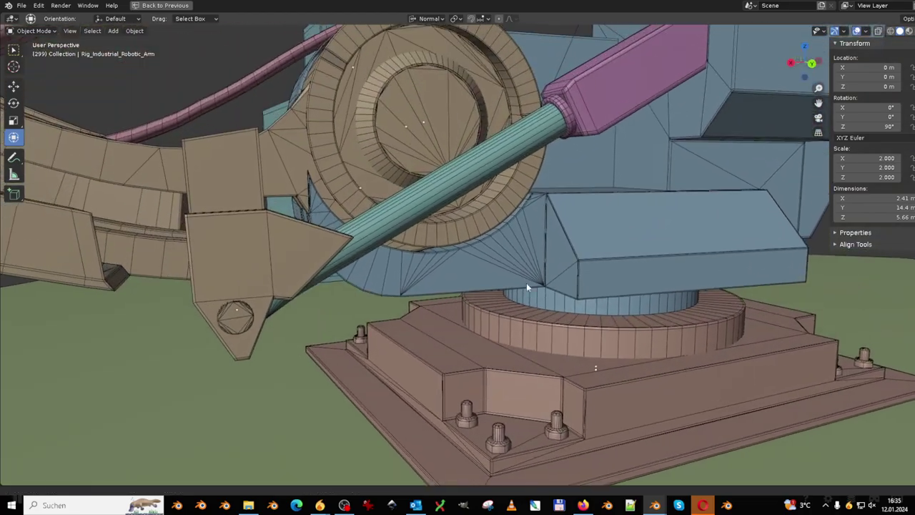
{"action": "scroll", "coordinate": [582, 263], "scroll_direction": "up", "scroll_amount": 4}
{"action": "scroll", "coordinate": [582, 264], "scroll_direction": "down", "scroll_amount": 5}
{"action": "mouse_move", "coordinate": [582, 263]}
{"action": "middle_mouse_down"}
{"action": "mouse_move", "coordinate": [585, 243]}
{"action": "mouse_move", "coordinate": [474, 309]}
{"action": "middle_mouse_up"}
{"action": "scroll", "coordinate": [584, 243], "scroll_direction": "up", "scroll_amount": 5}
{"action": "scroll", "coordinate": [474, 309], "scroll_direction": "up", "scroll_amount": 3}
{"action": "mouse_move", "coordinate": [351, 306]}
{"action": "middle_mouse_down"}
{"action": "mouse_move", "coordinate": [514, 296]}
{"action": "mouse_move", "coordinate": [533, 343]}
{"action": "middle_mouse_up"}
Compare the claw in Material Preview and Solid shading, toggling the overlays off and on.
{"action": "left_click", "coordinate": [908, 32]}
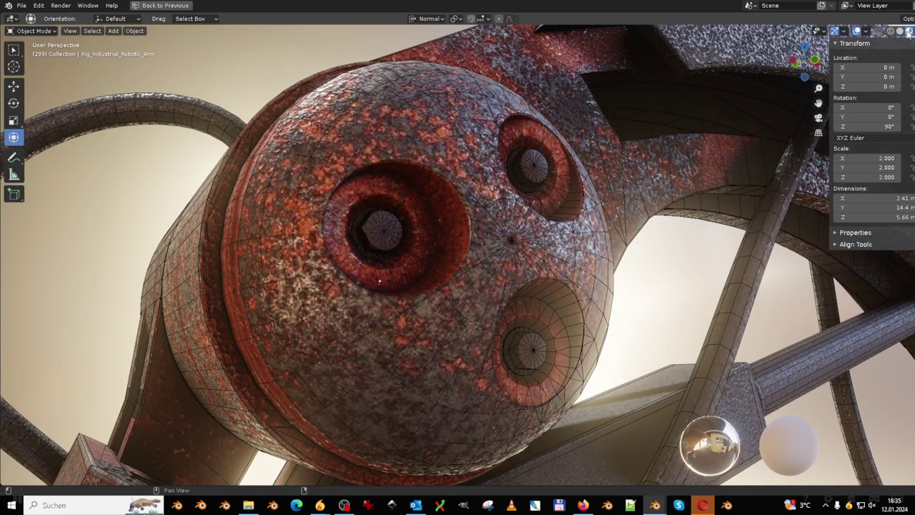
{"action": "left_click", "coordinate": [857, 31]}
{"action": "left_click", "coordinate": [856, 32]}
{"action": "left_click", "coordinate": [900, 32]}
Orbit to the end joint and show it in Material Preview with overlays hidden.
{"action": "scroll", "coordinate": [642, 169], "scroll_direction": "down", "scroll_amount": 5}
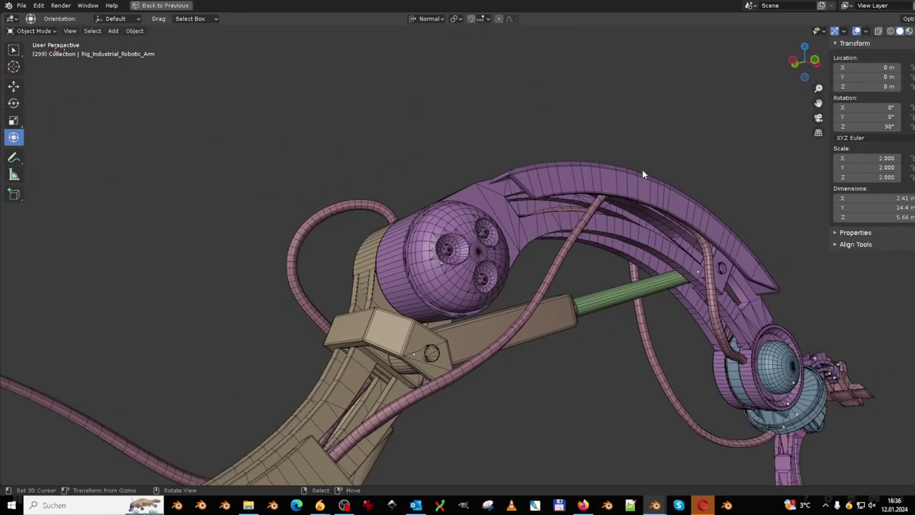
{"action": "mouse_move", "coordinate": [642, 169]}
{"action": "middle_mouse_down"}
{"action": "mouse_move", "coordinate": [474, 123]}
{"action": "mouse_move", "coordinate": [483, 258]}
{"action": "mouse_move", "coordinate": [508, 282]}
{"action": "mouse_move", "coordinate": [526, 274]}
{"action": "middle_mouse_up"}
{"action": "scroll", "coordinate": [497, 127], "scroll_direction": "up", "scroll_amount": 3}
{"action": "scroll", "coordinate": [483, 258], "scroll_direction": "up", "scroll_amount": 3}
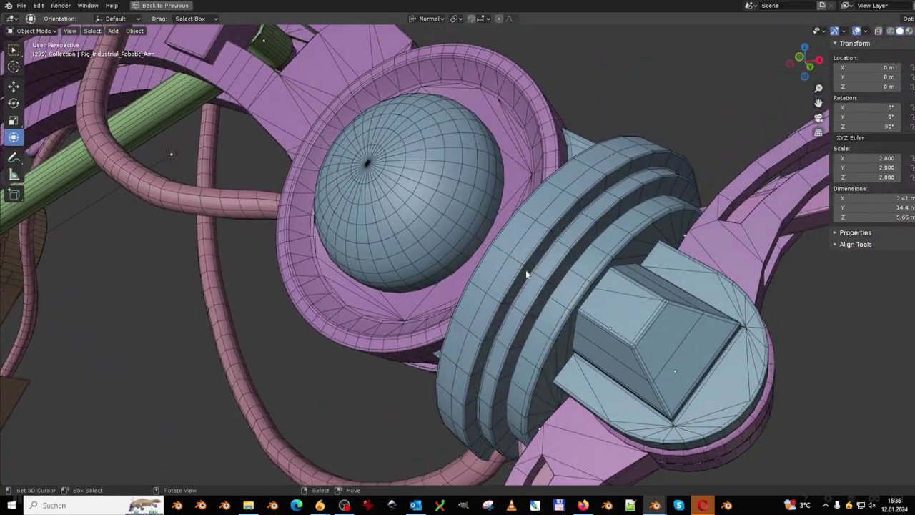
{"action": "left_click", "coordinate": [909, 32]}
{"action": "left_click", "coordinate": [862, 31]}
Zoom out to see the whole textured rusty arm.
{"action": "scroll", "coordinate": [564, 184], "scroll_direction": "down", "scroll_amount": 5}
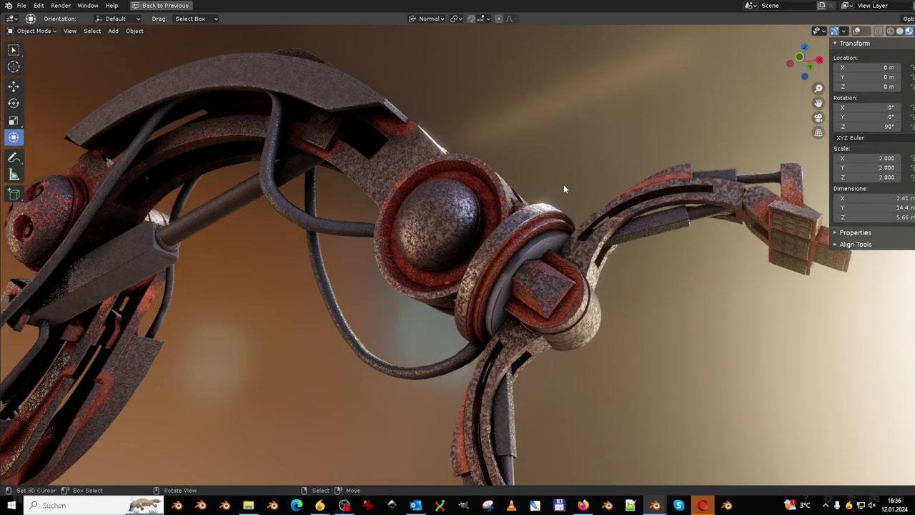
{"action": "mouse_move", "coordinate": [564, 184]}
{"action": "middle_mouse_down"}
{"action": "mouse_move", "coordinate": [470, 180]}
{"action": "mouse_move", "coordinate": [548, 216]}
{"action": "mouse_move", "coordinate": [454, 211]}
{"action": "mouse_move", "coordinate": [564, 188]}
{"action": "middle_mouse_up"}
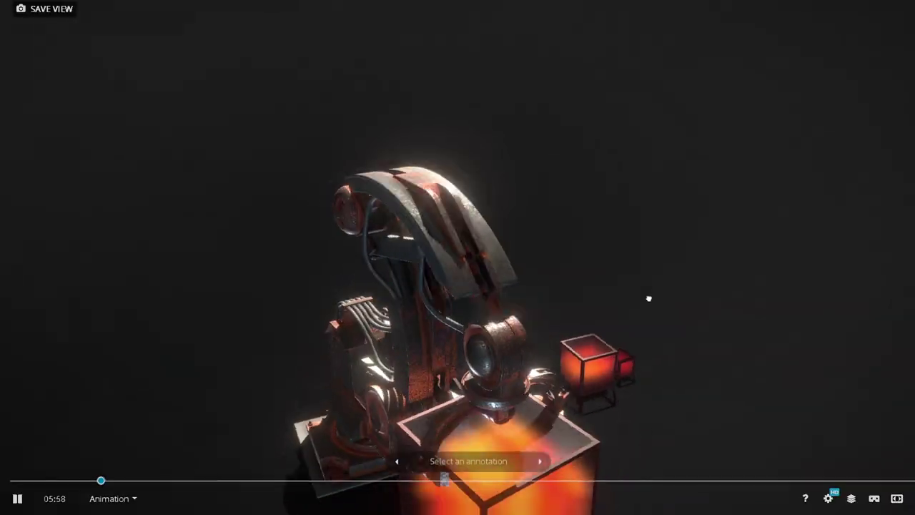
Orbit to front and wide side views, then fly to the saved base close-up of blocks and cables.
{"action": "left_click_drag", "start_coordinate": [648, 298], "coordinate": [641, 271]}
{"action": "mouse_move", "coordinate": [595, 291]}
{"action": "left_mouse_down"}
{"action": "mouse_move", "coordinate": [584, 303]}
{"action": "mouse_move", "coordinate": [356, 302]}
{"action": "mouse_move", "coordinate": [382, 306]}
{"action": "left_mouse_up"}
{"action": "left_click", "coordinate": [540, 461]}
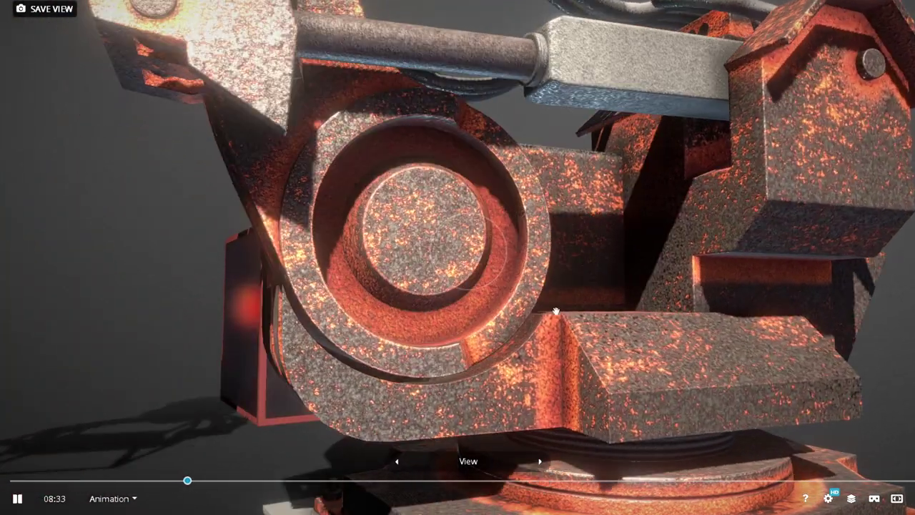
{"action": "mouse_move", "coordinate": [557, 312]}
{"action": "left_mouse_down"}
{"action": "mouse_move", "coordinate": [599, 284]}
{"action": "mouse_move", "coordinate": [582, 290]}
{"action": "mouse_move", "coordinate": [574, 316]}
{"action": "mouse_move", "coordinate": [538, 303]}
{"action": "mouse_move", "coordinate": [556, 480]}
{"action": "left_mouse_up"}
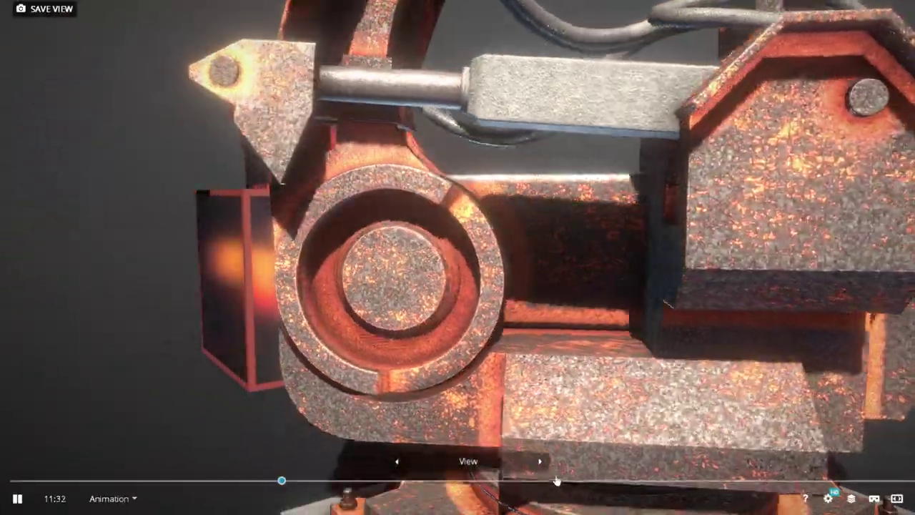
Step through the saved views to the ring joint and play the animation at x2 speed.
{"action": "left_click", "coordinate": [540, 461]}
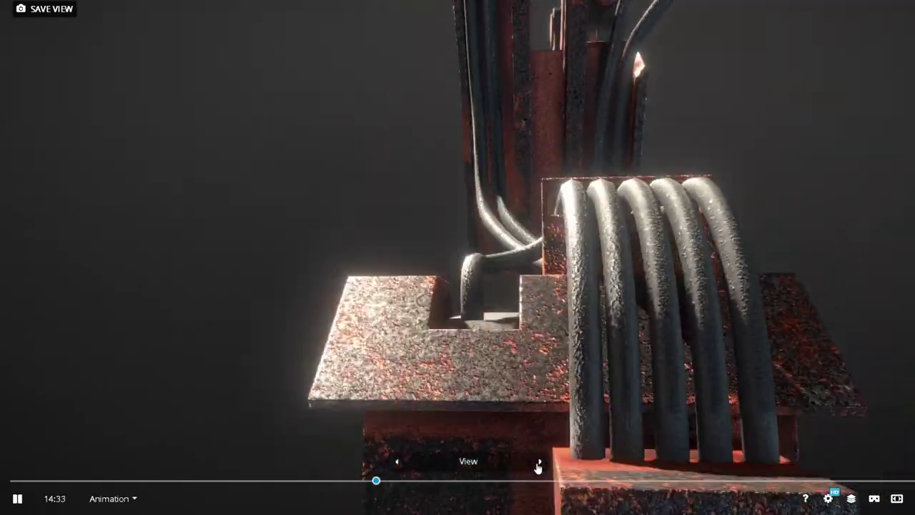
{"action": "left_click", "coordinate": [539, 463]}
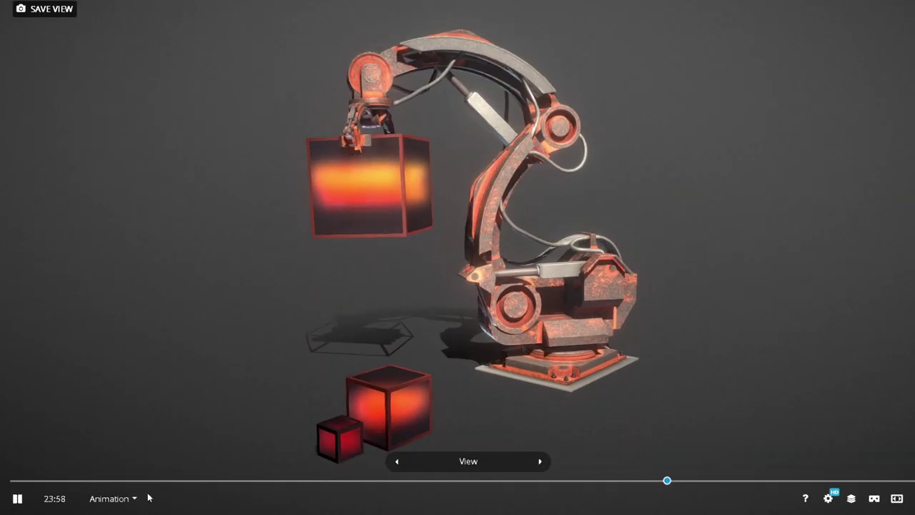
{"action": "left_click", "coordinate": [197, 433]}
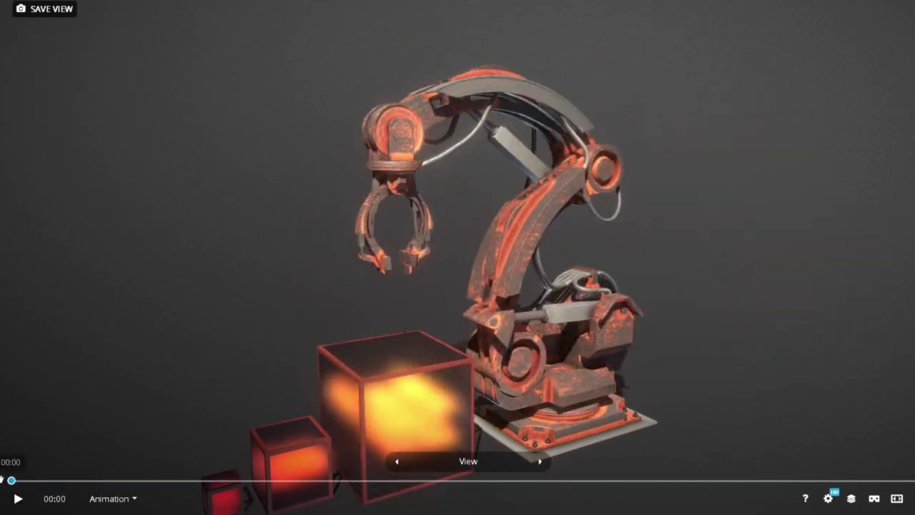
Zoom in to look up under the arm, then orbit out to face the three stacked glowing cubes.
{"action": "scroll", "coordinate": [622, 250], "scroll_direction": "up", "scroll_amount": 5}
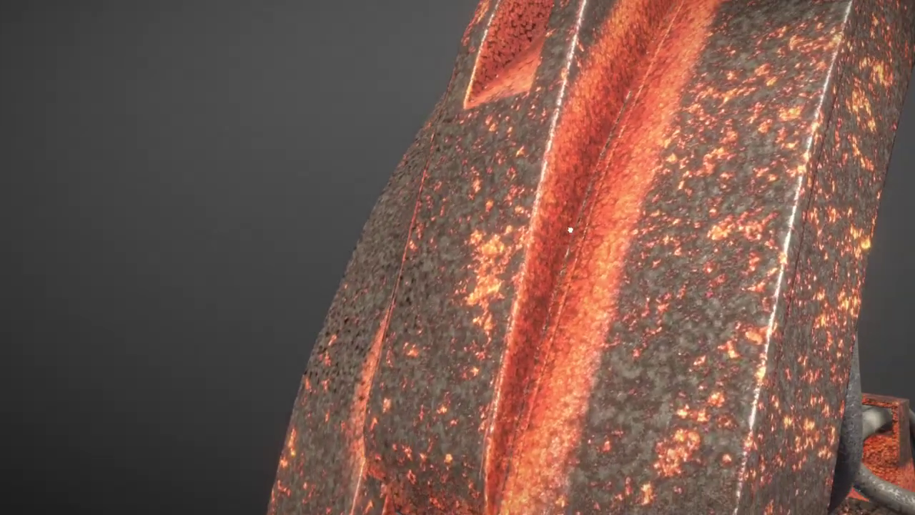
{"action": "mouse_move", "coordinate": [622, 249]}
{"action": "left_mouse_down"}
{"action": "mouse_move", "coordinate": [583, 222]}
{"action": "mouse_move", "coordinate": [606, 205]}
{"action": "mouse_move", "coordinate": [640, 215]}
{"action": "left_mouse_up"}
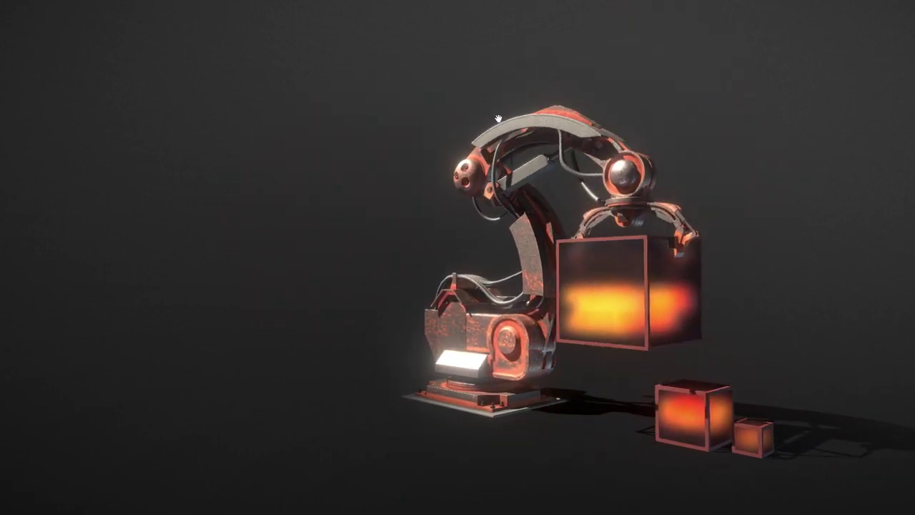
{"action": "left_click_drag", "start_coordinate": [498, 118], "coordinate": [512, 116]}
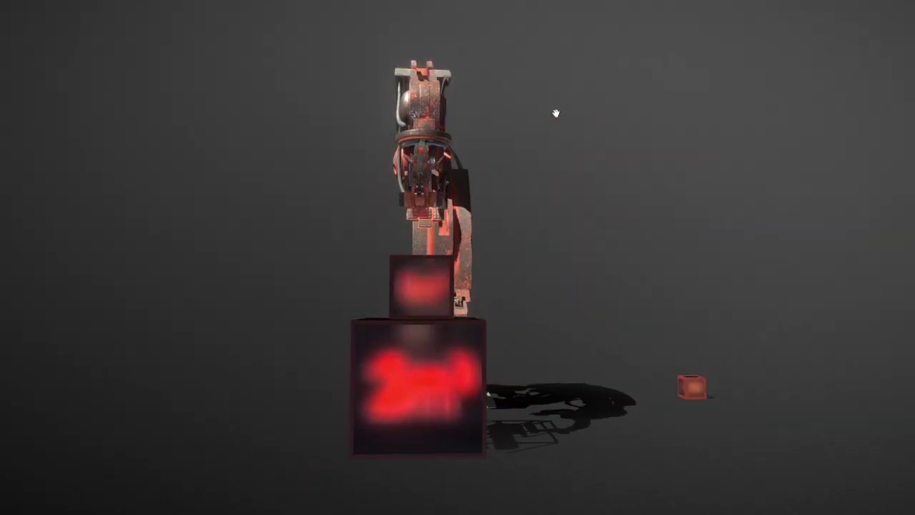
{"action": "left_click_drag", "start_coordinate": [556, 113], "coordinate": [571, 166]}
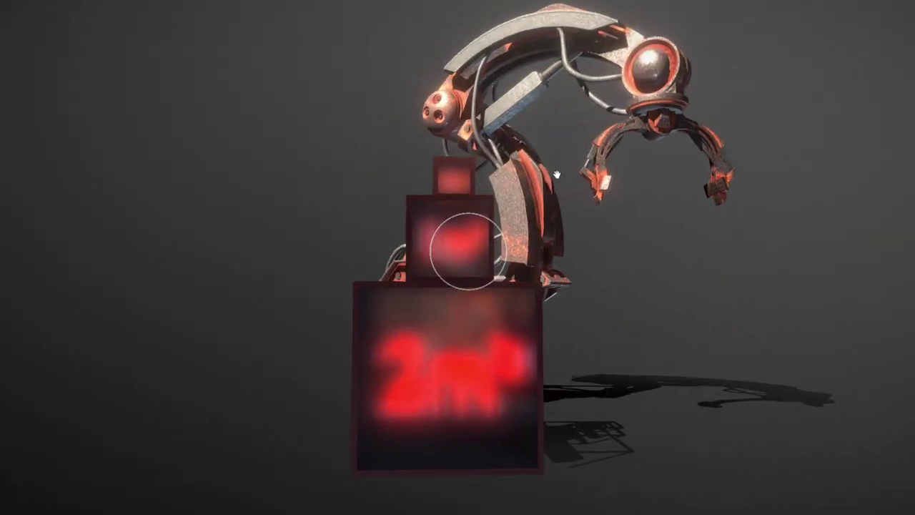